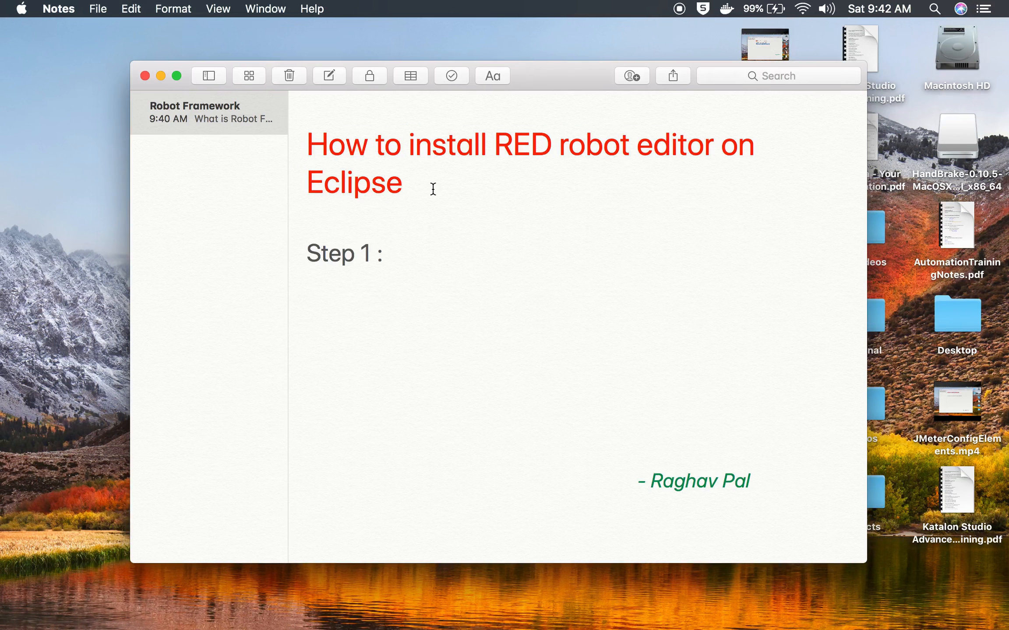
# Complete Step 1 in the note with "Open Eclipse" and add the line "Step 2 : Help > Eclipse Marketplace".
pyautogui.click(403, 246)
pyautogui.write('Open Eclipse')
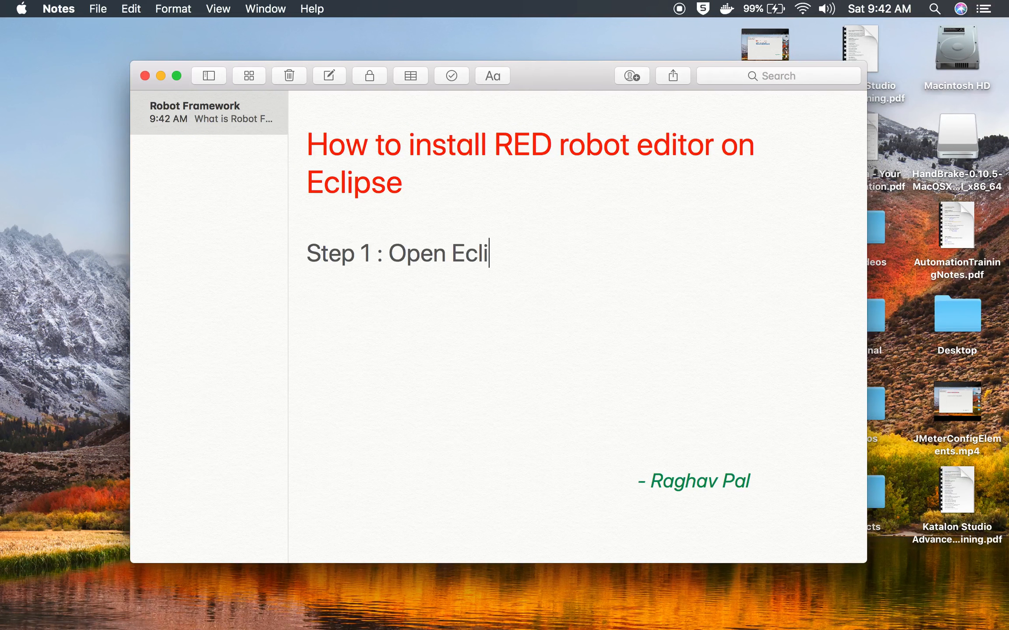
pyautogui.press('Return')
pyautogui.press('Return')
pyautogui.write('Step 2 : Helo')
pyautogui.press('BackSpace')
pyautogui.write('p ')
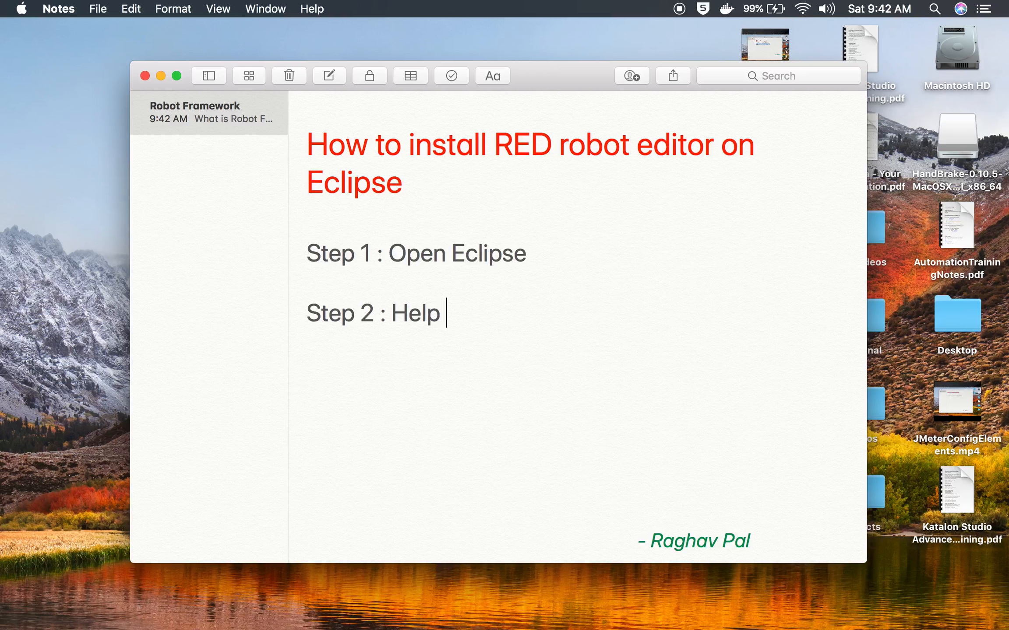
pyautogui.write('> Eclipse Marketplace')
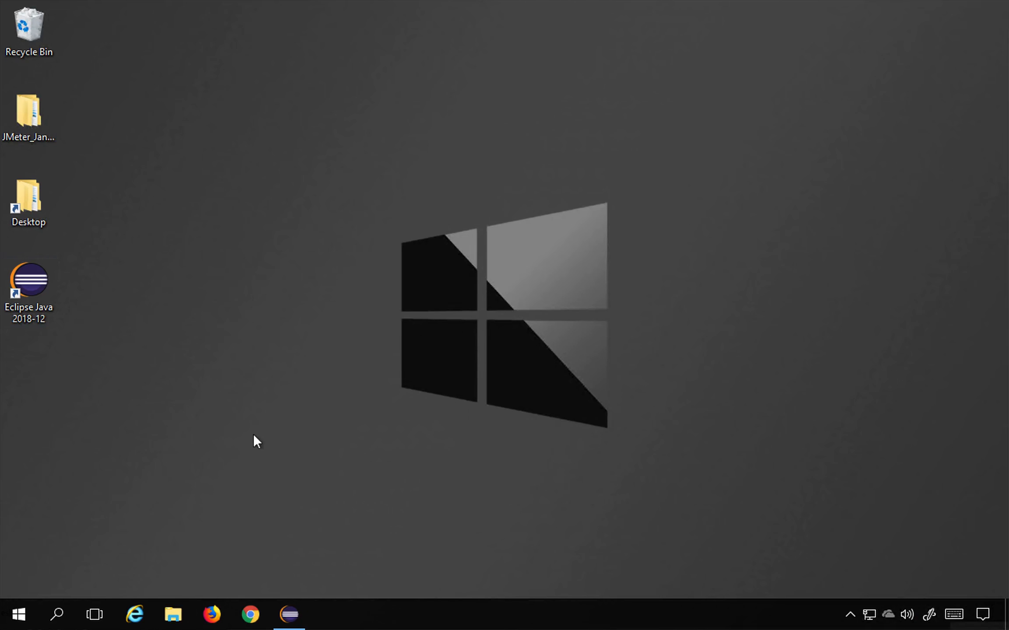
# Switch to the running Eclipse IDE on the Windows desktop and open the Eclipse Marketplace.
pyautogui.click(289, 614)
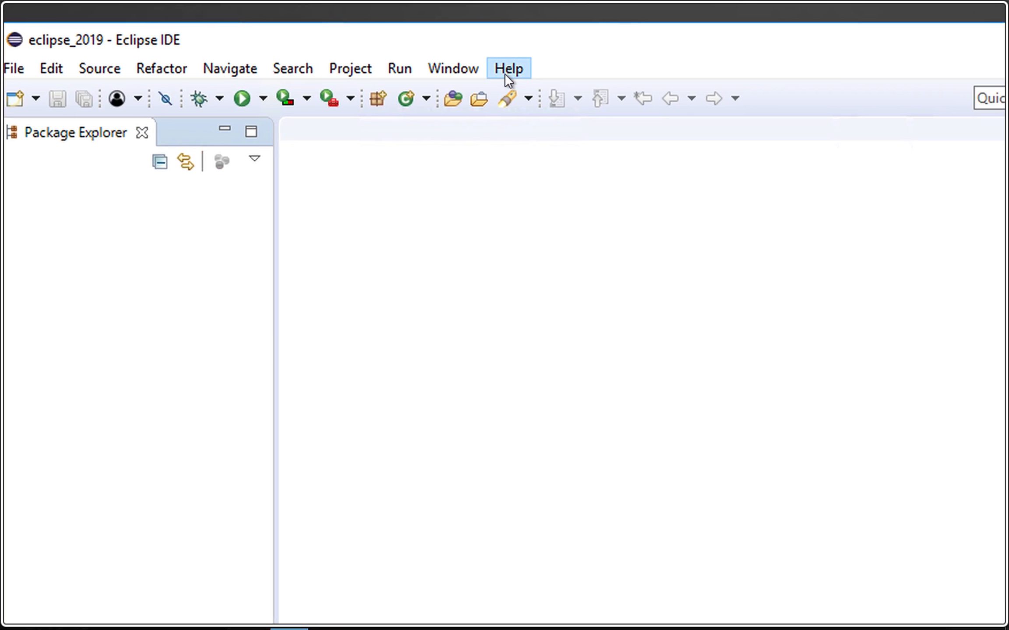
pyautogui.click(463, 49)
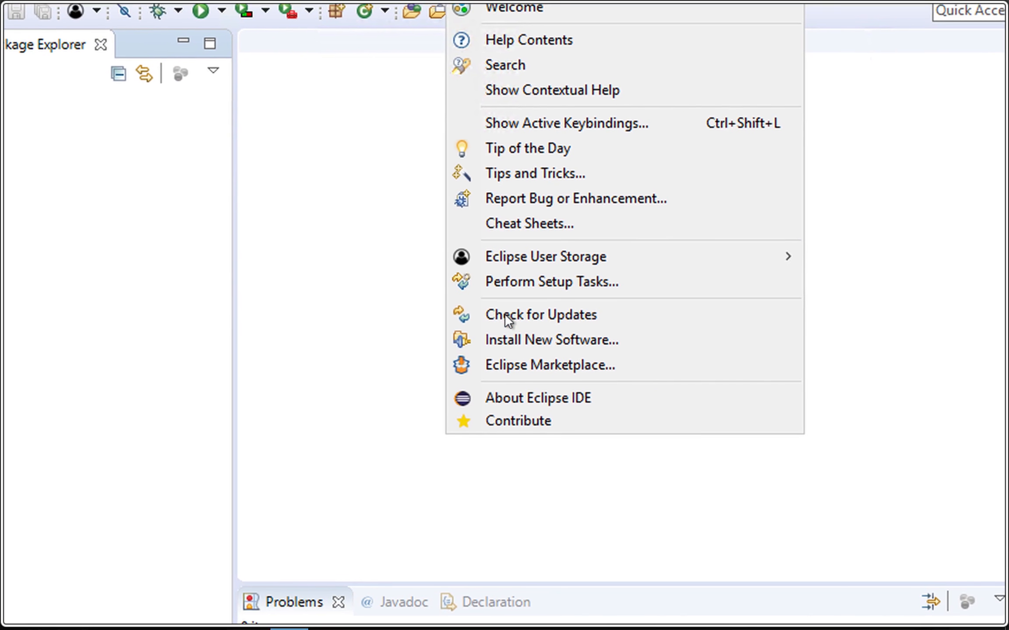
pyautogui.click(505, 344)
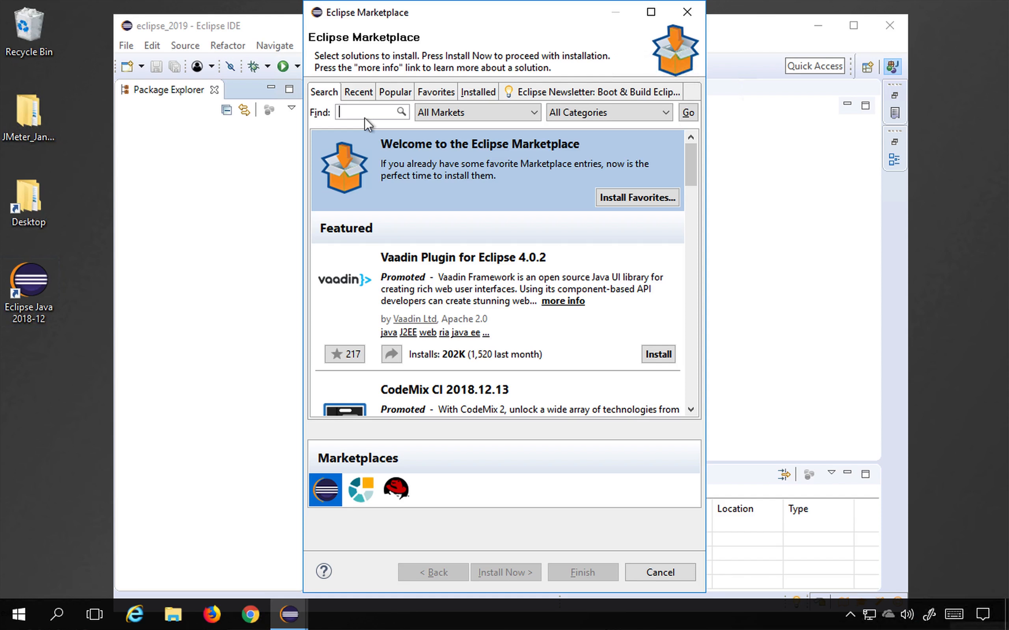
# Search the marketplace for "RED" and start installing RED - Robot Editor.
pyautogui.write('ED')
pyautogui.press('BackSpace')
pyautogui.write('RED')
pyautogui.press('Return')
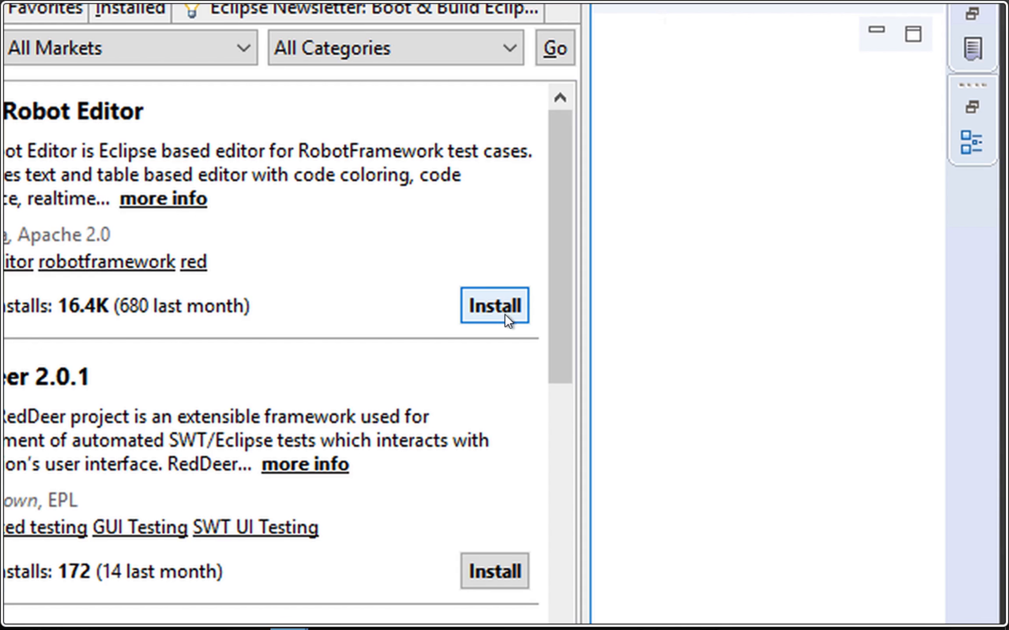
pyautogui.scroll(-1, 664, 245)
pyautogui.click(659, 239)
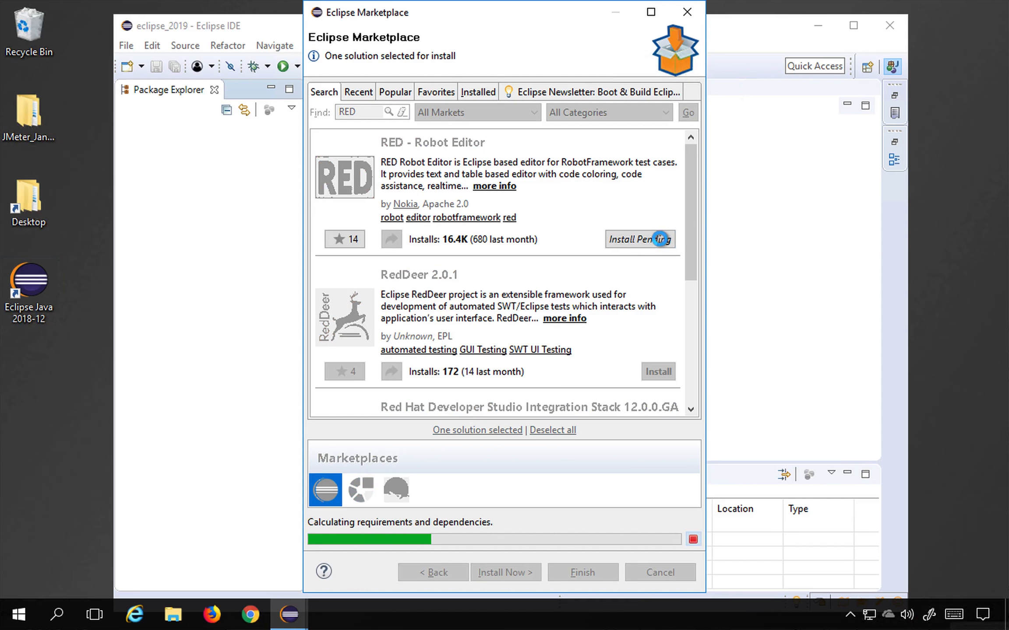
# Switch back to Notes and add "Step 3 : Search for RED robot editor" and "Step 4 : Install & restart Eclipse".
pyautogui.hotkey('ctrl', 'Left')
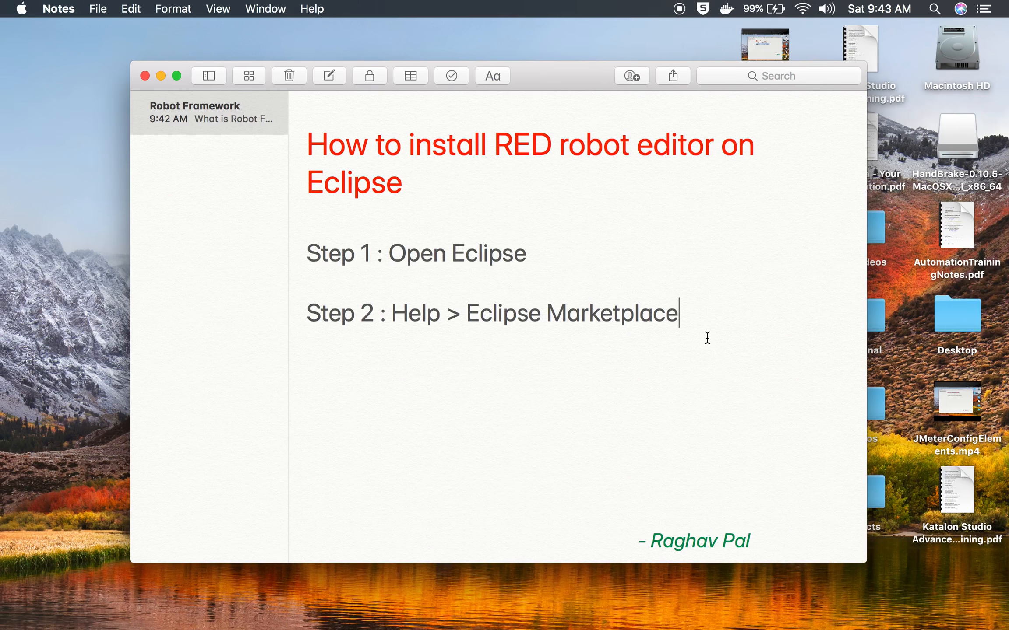
pyautogui.press('Return')
pyautogui.press('Return')
pyautogui.write('STE')
pyautogui.press('BackSpace')
pyautogui.press('BackSpace')
pyautogui.write('TEP')
pyautogui.press('BackSpace')
pyautogui.press('BackSpace')
pyautogui.press('BackSpace')
pyautogui.write('te[')
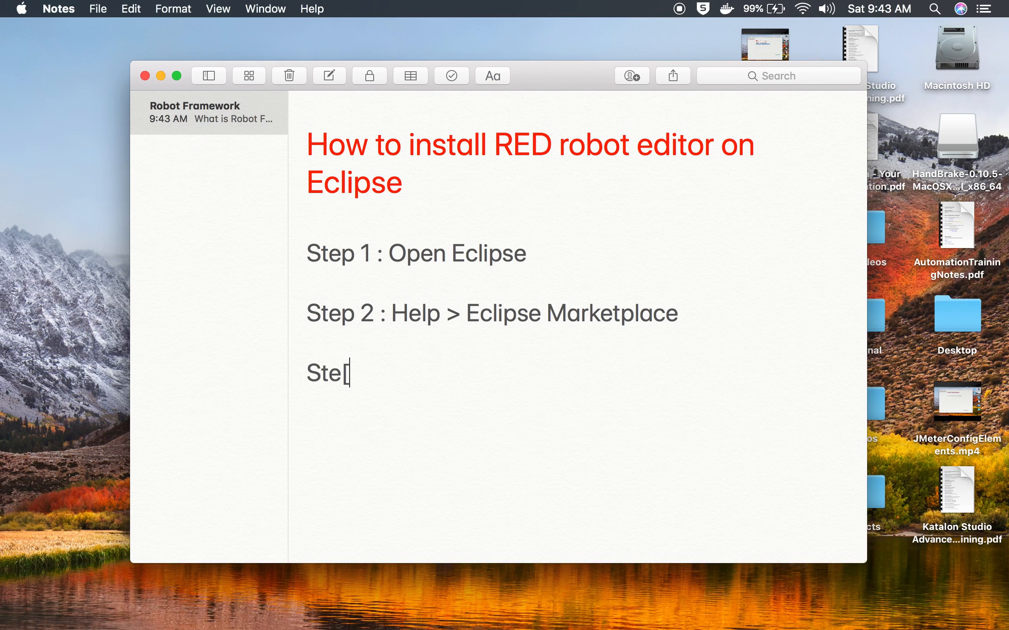
pyautogui.press('BackSpace')
pyautogui.write('p 3 : Sea')
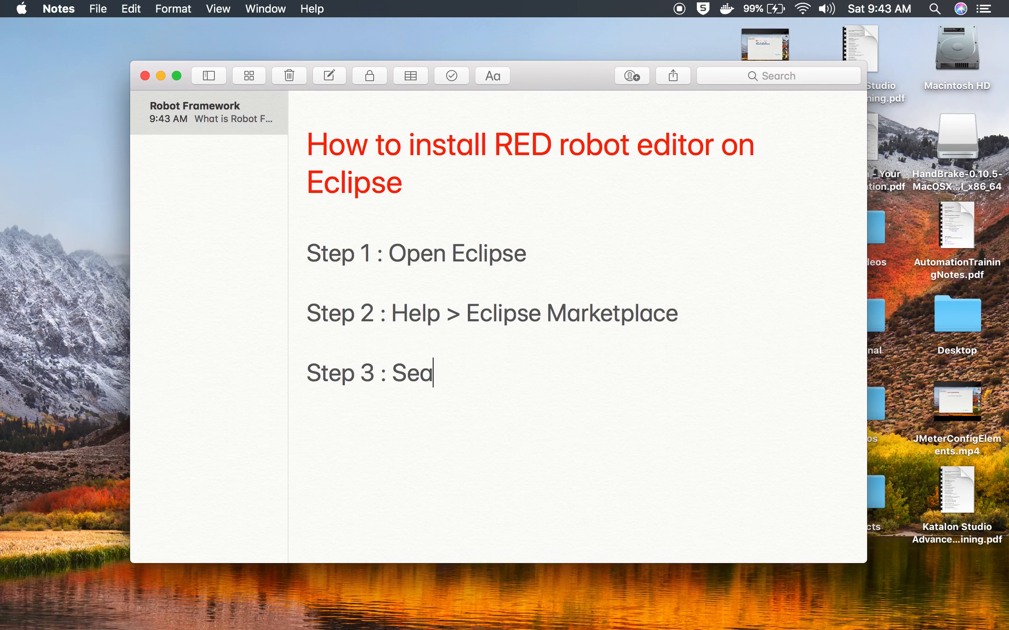
pyautogui.write('rch for RED')
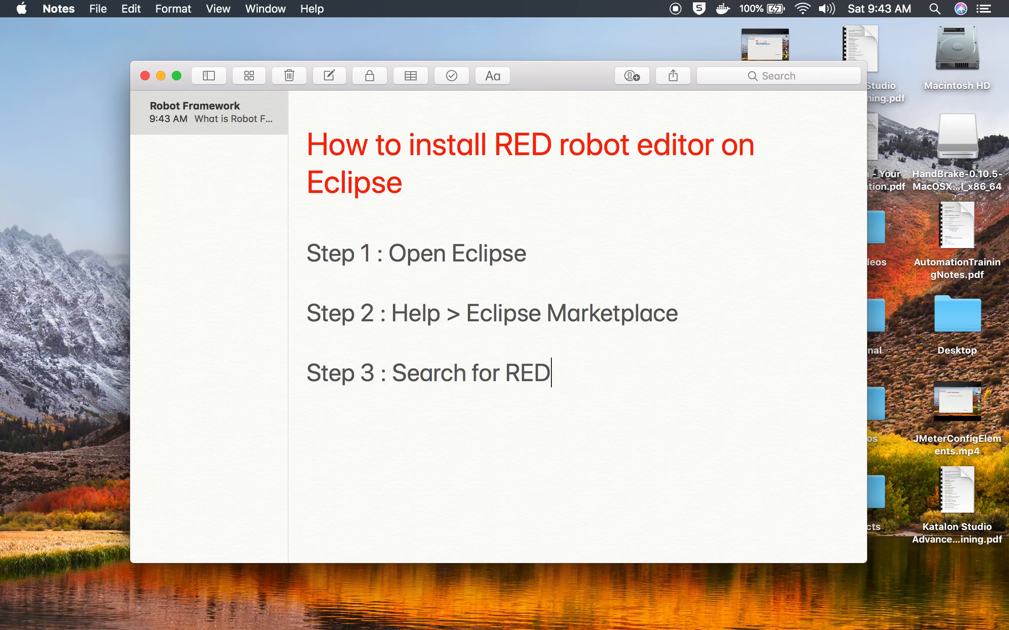
pyautogui.write(' robot edi')
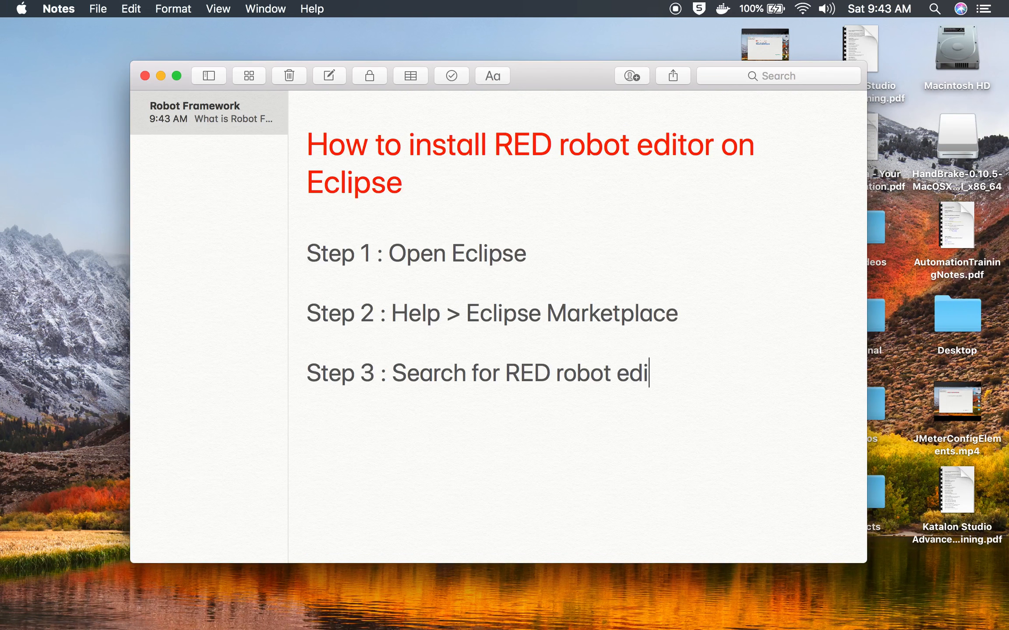
pyautogui.write('torStep 4 : Ins')
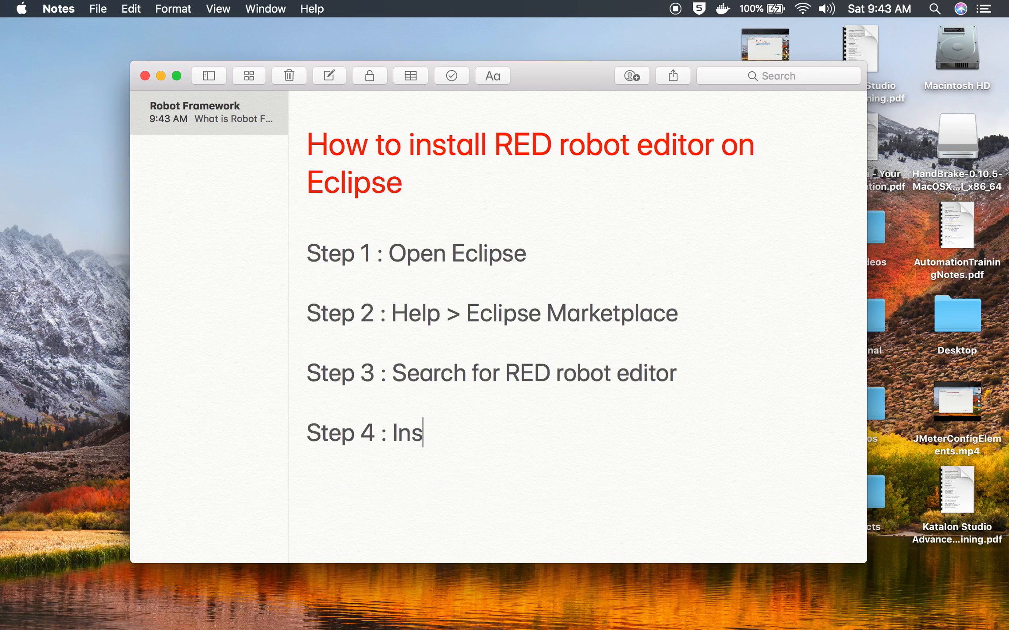
pyautogui.write('tall & restart')
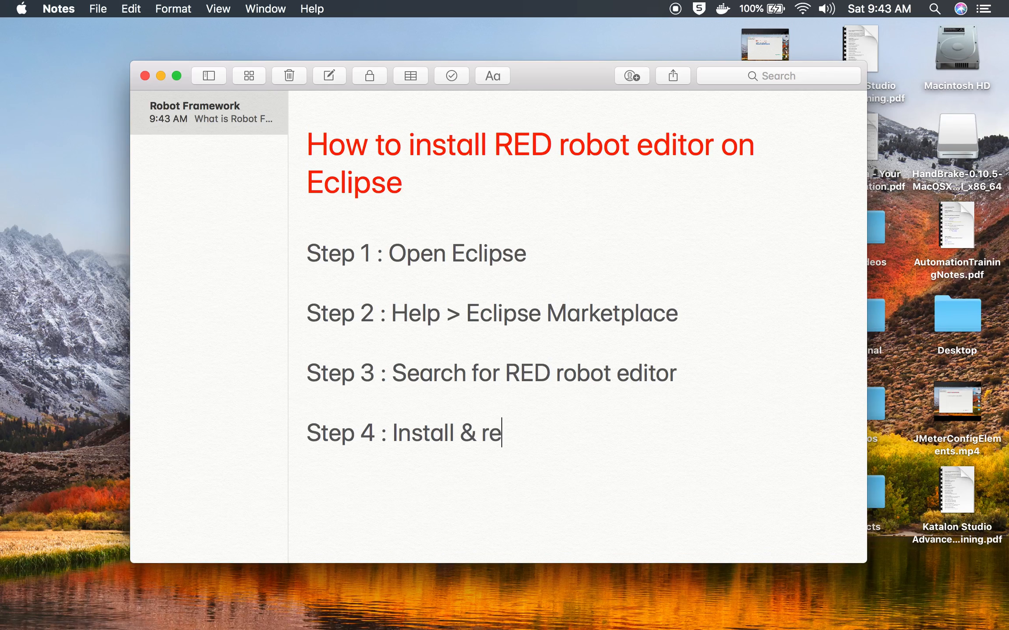
pyautogui.write(' Eclipse')
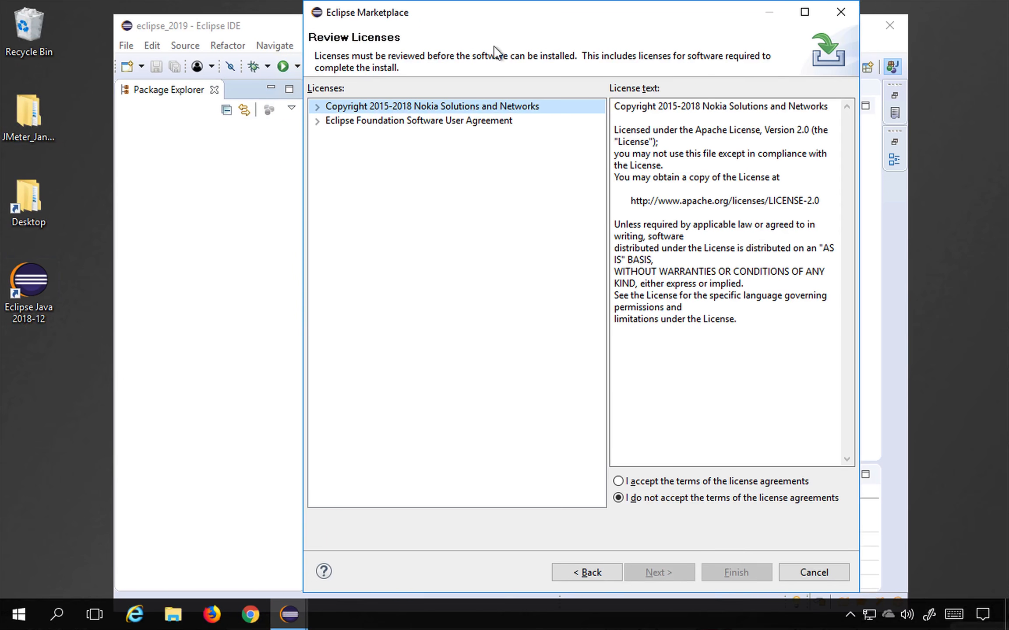
# Return to Eclipse, complete the RED installation by accepting the license terms and unsigned content, and restart the IDE.
pyautogui.click(642, 483)
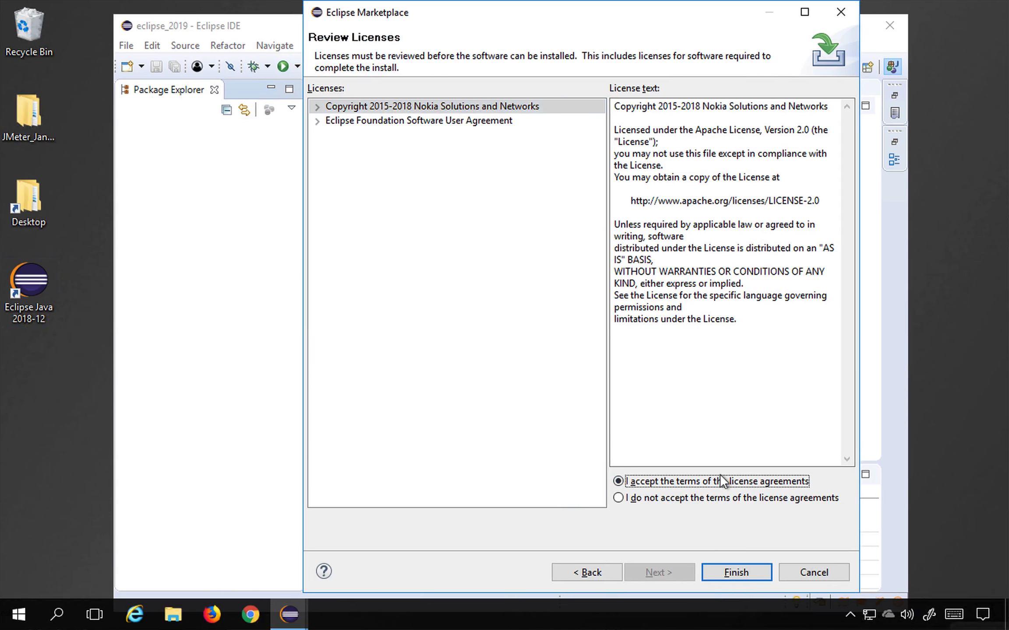
pyautogui.click(729, 578)
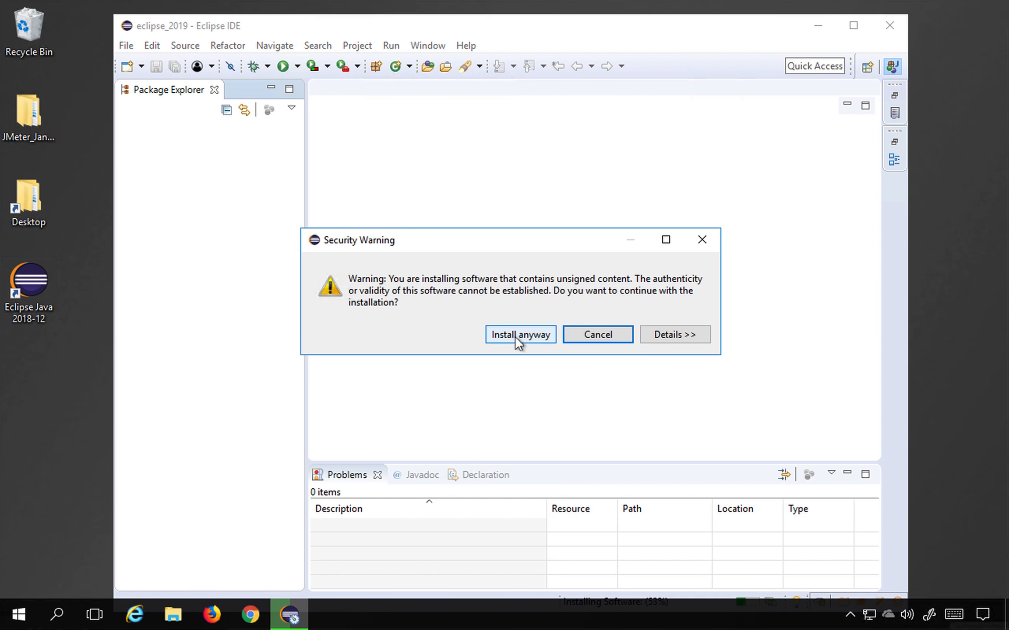
pyautogui.click(677, 334)
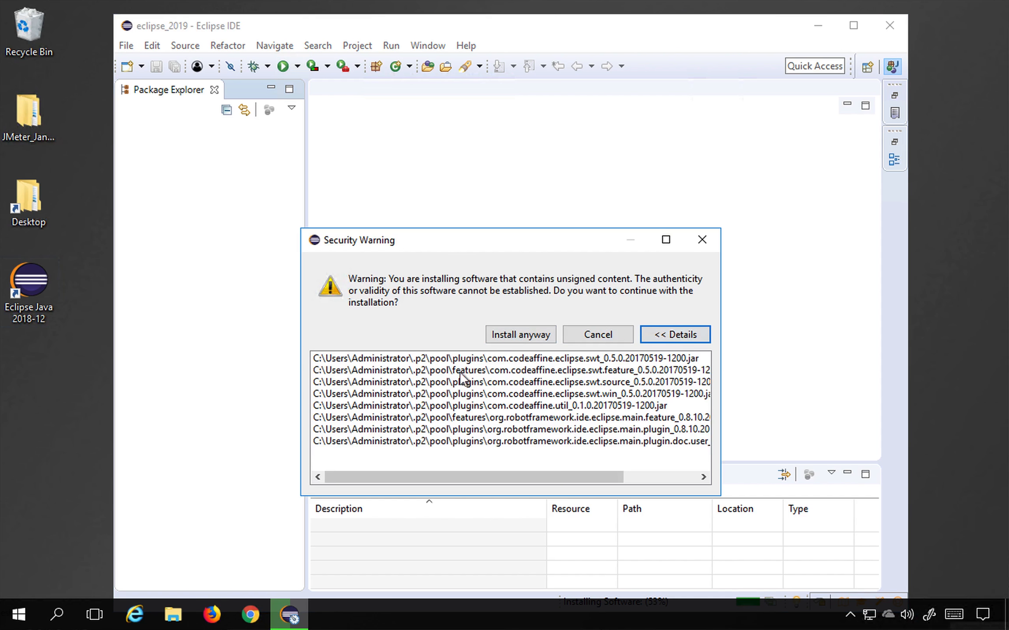
pyautogui.click(516, 339)
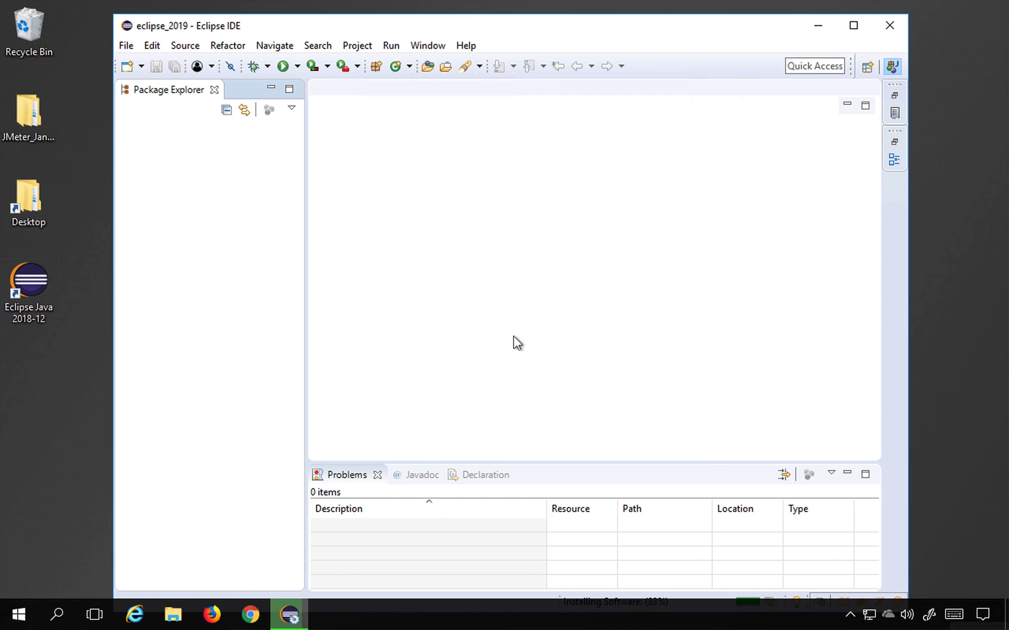
pyautogui.click(590, 332)
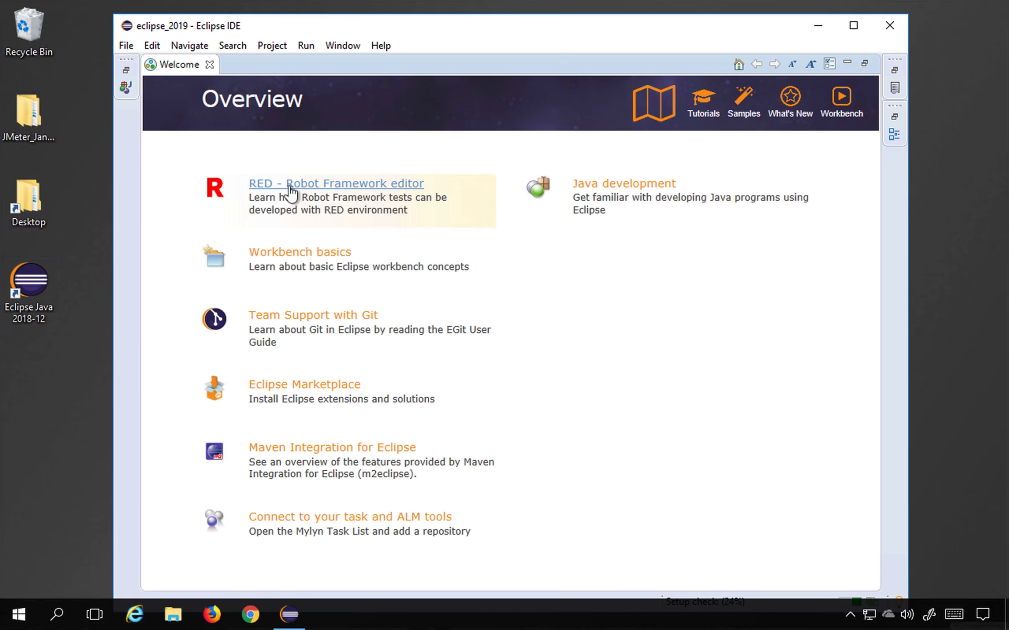
# Read through the RED - Robot Editor User Guide from the Welcome overview and close the help window.
pyautogui.click(318, 202)
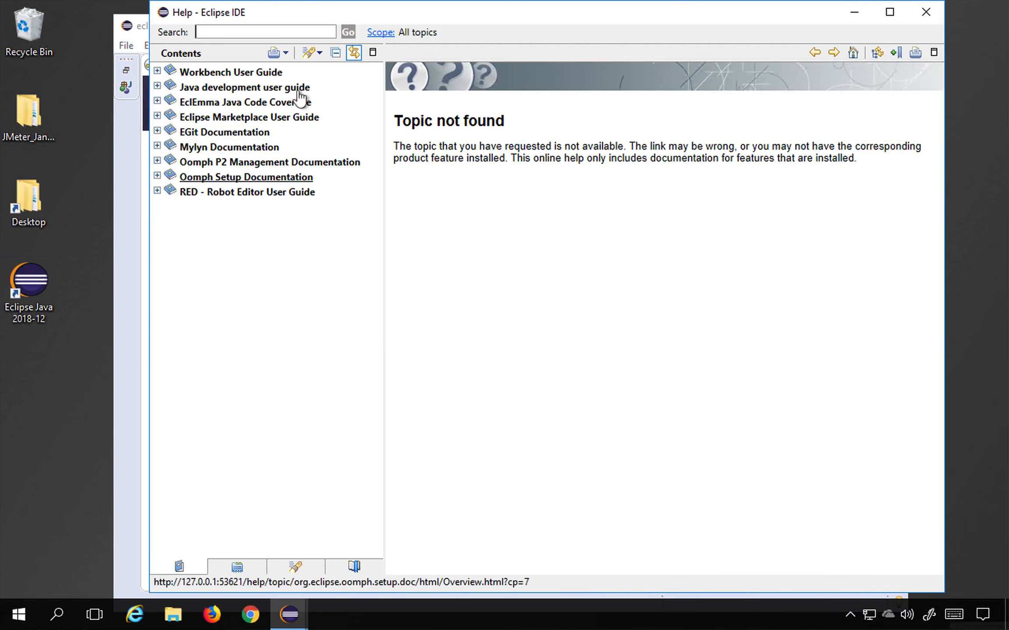
pyautogui.click(208, 195)
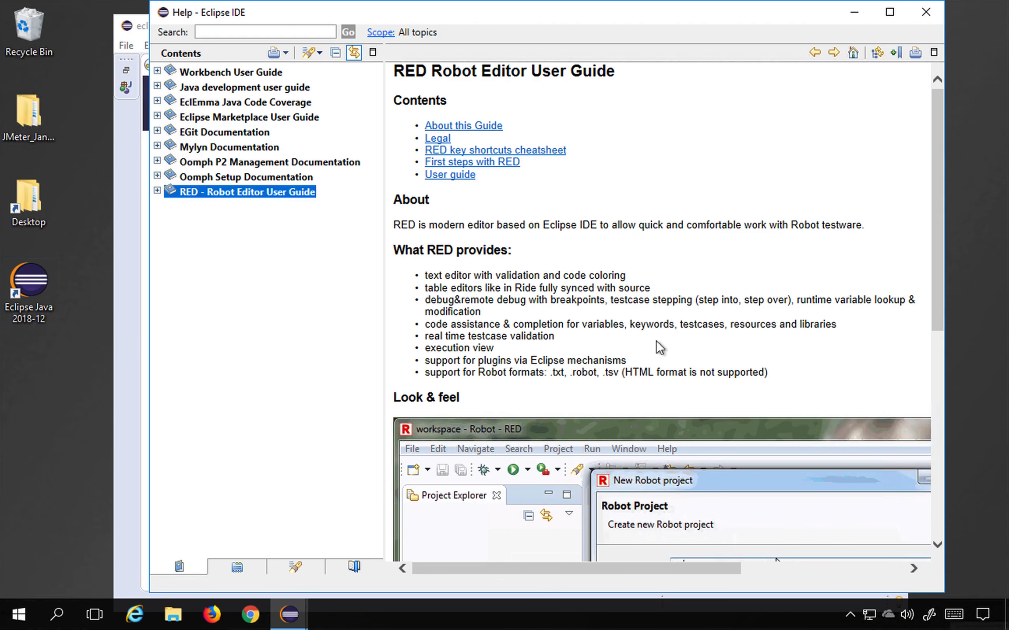
pyautogui.scroll(-2, 657, 344)
pyautogui.scroll(-10, 656, 344)
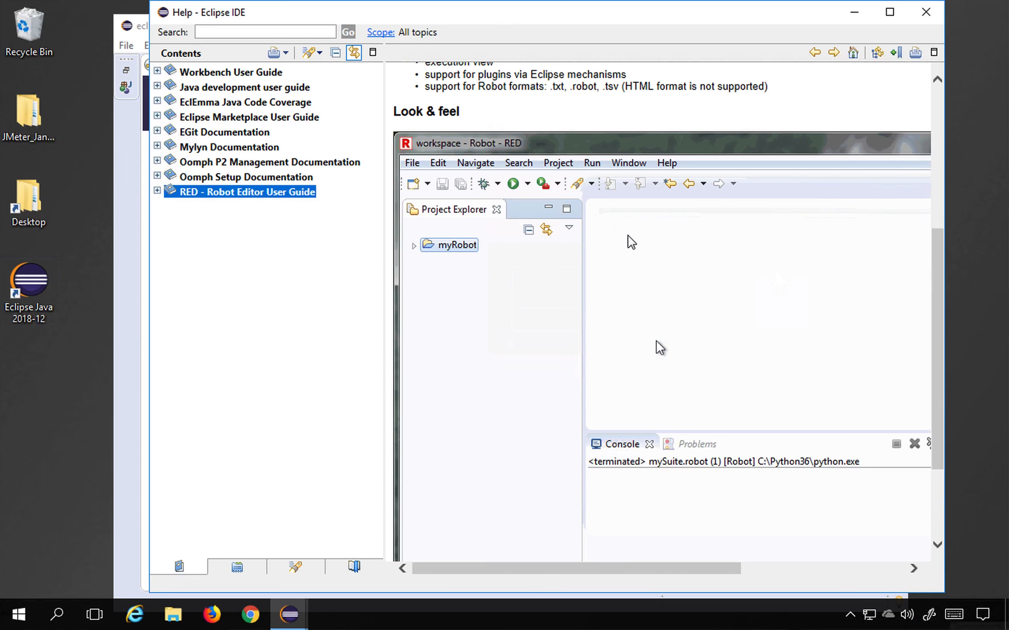
pyautogui.scroll(15, 656, 340)
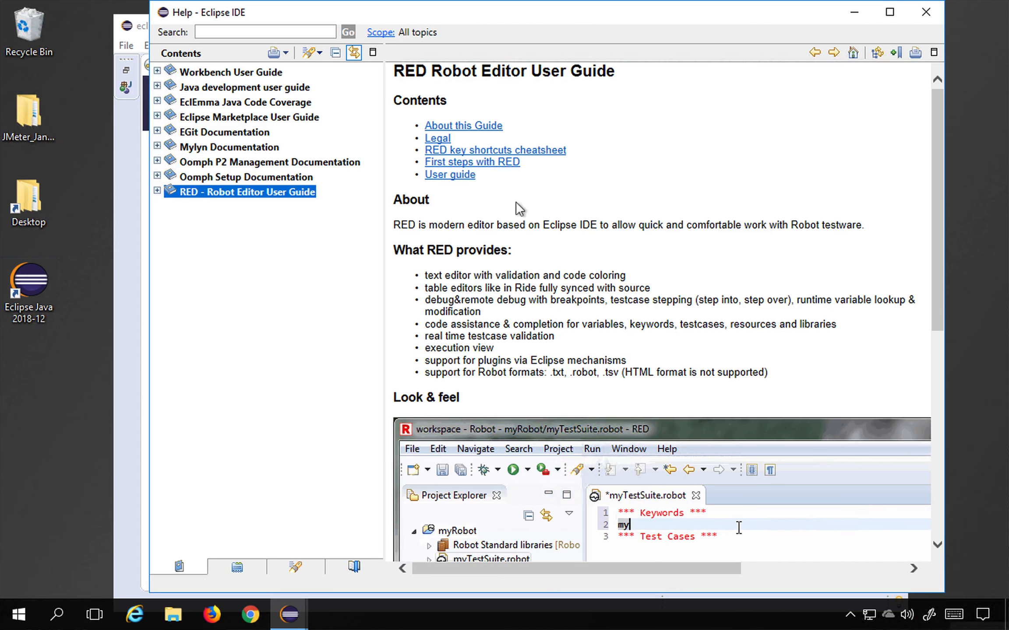
pyautogui.click(931, 11)
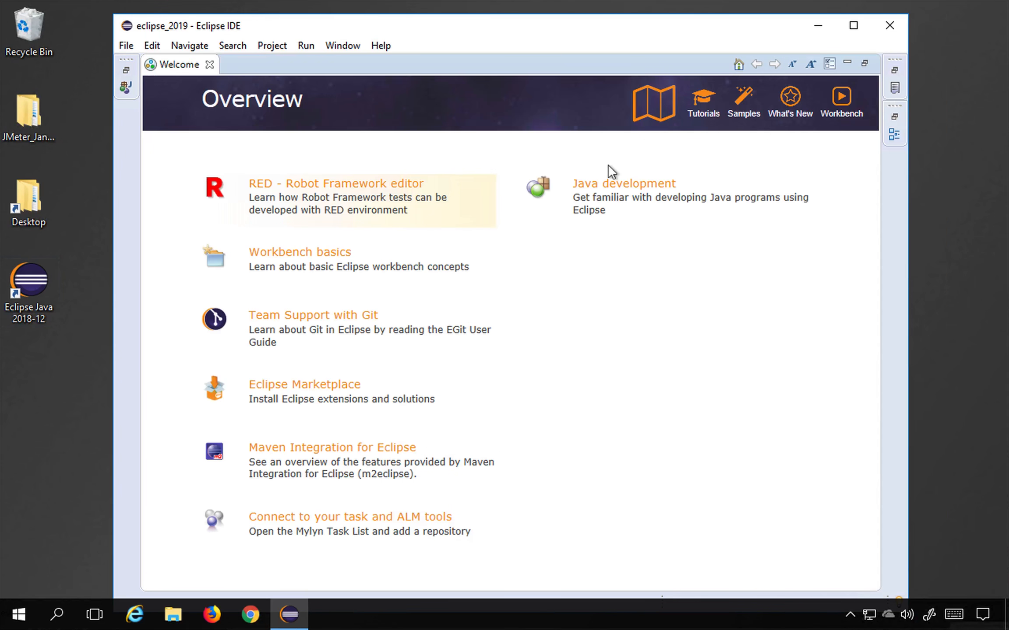
# Go from the Welcome page to the workbench and maximize the Eclipse window.
pyautogui.click(837, 105)
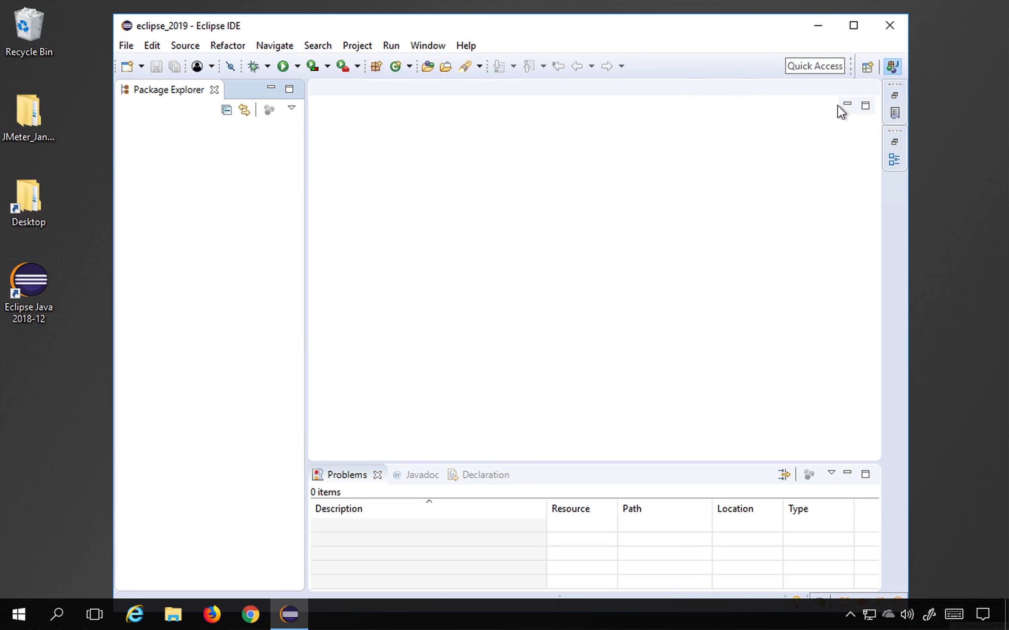
pyautogui.click(855, 25)
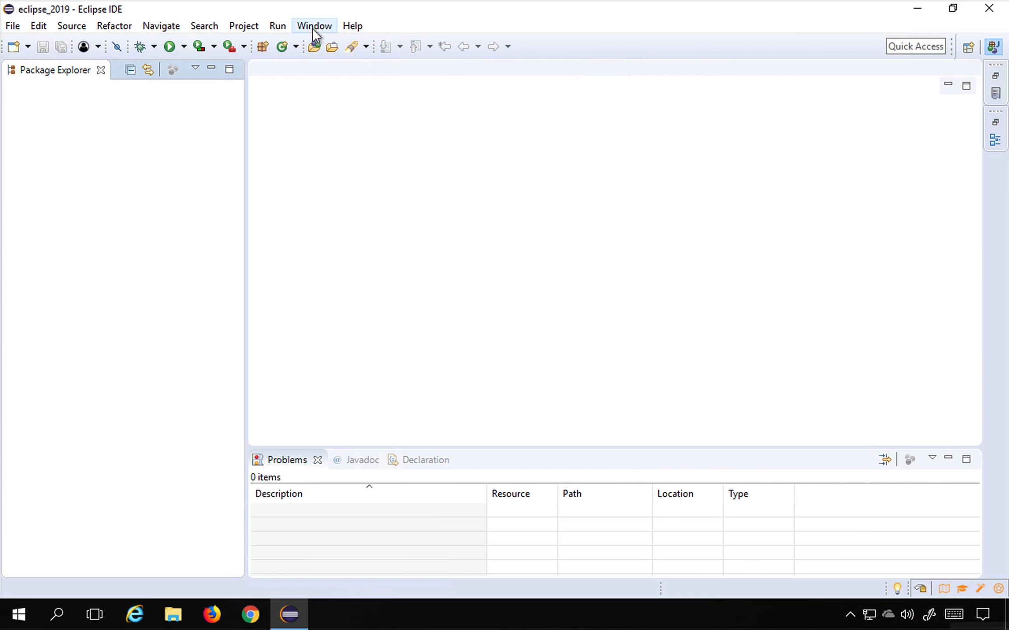
# Check the list of available perspectives for the Robot perspective without switching to it.
pyautogui.click(314, 27)
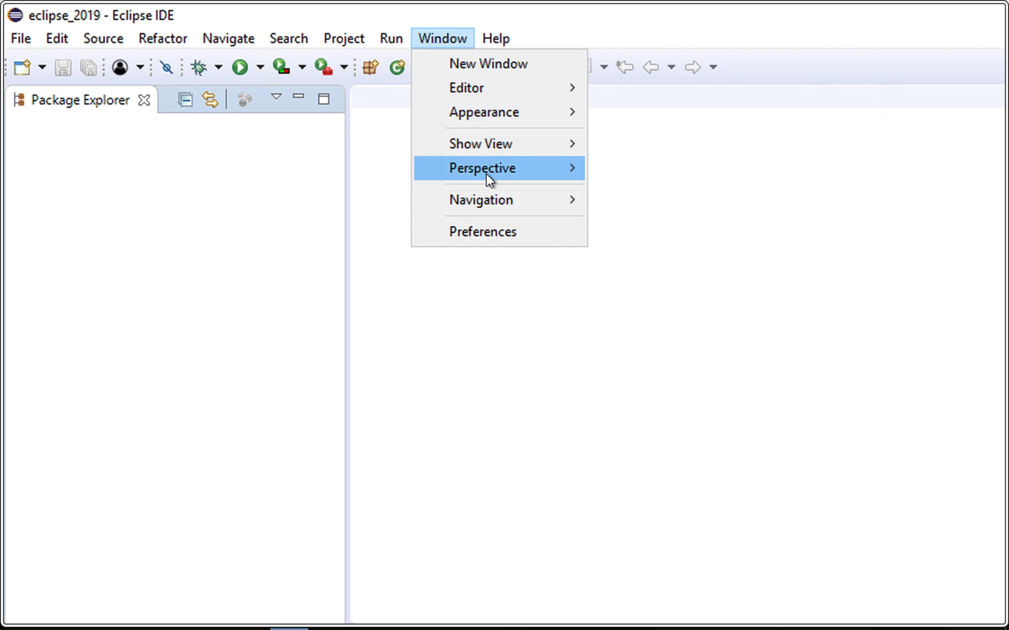
pyautogui.moveTo(489, 174)
pyautogui.moveTo(624, 168)
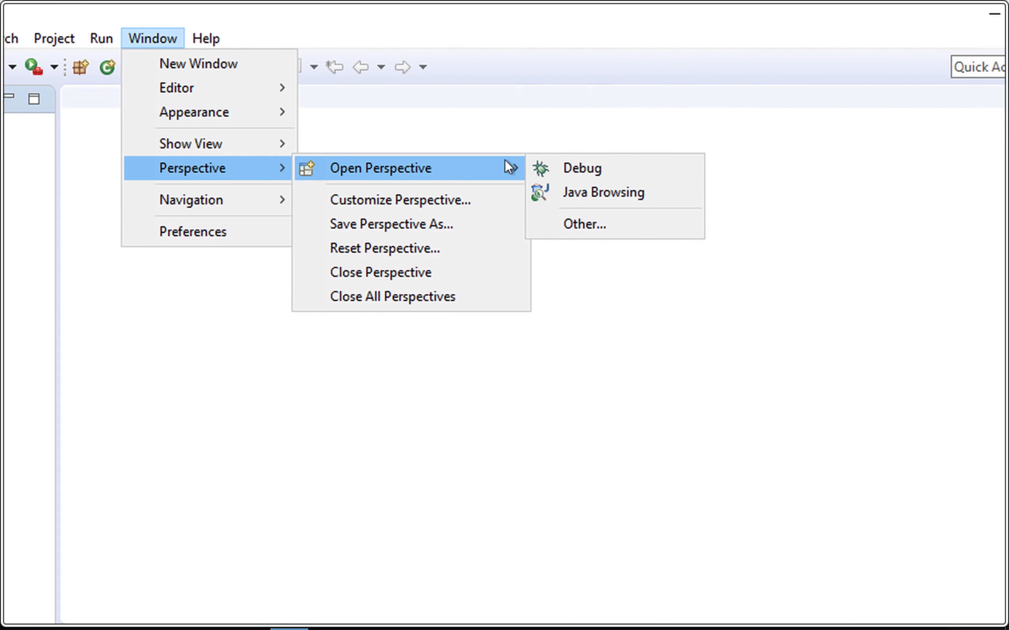
pyautogui.click(569, 228)
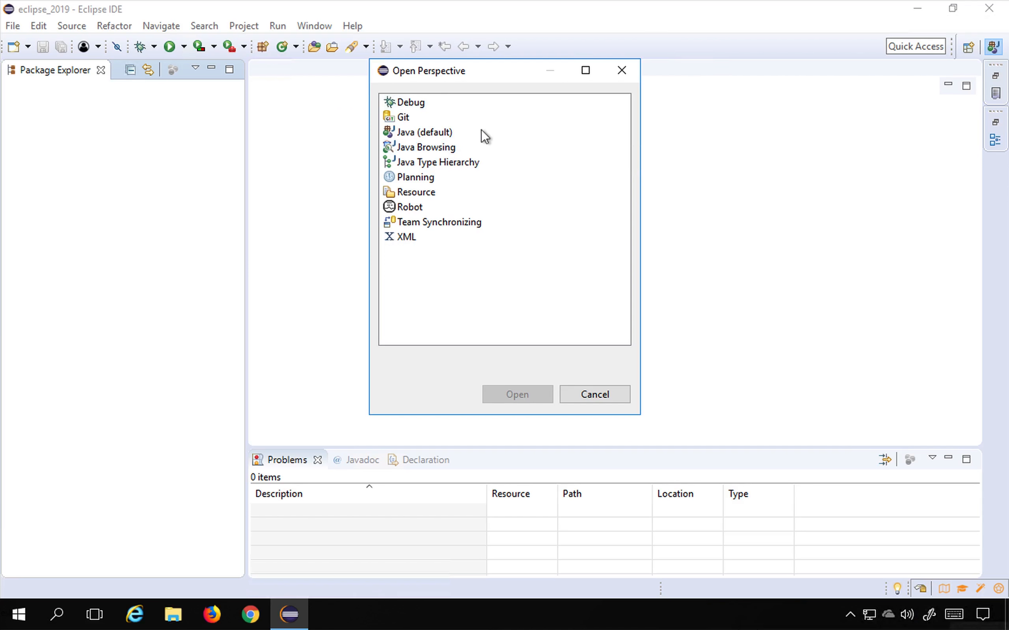
pyautogui.click(417, 208)
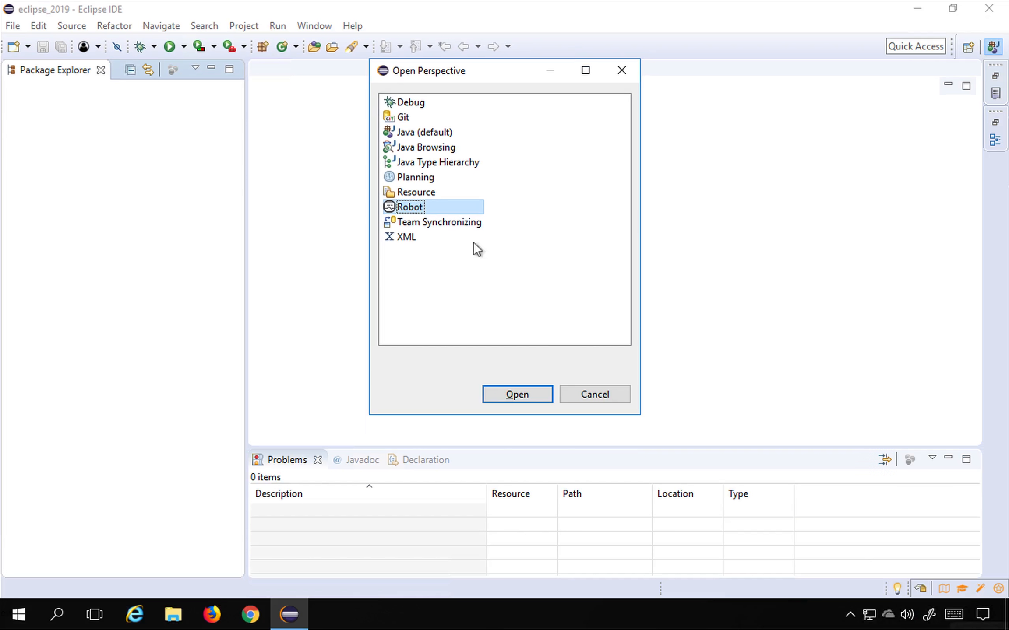
pyautogui.click(720, 557)
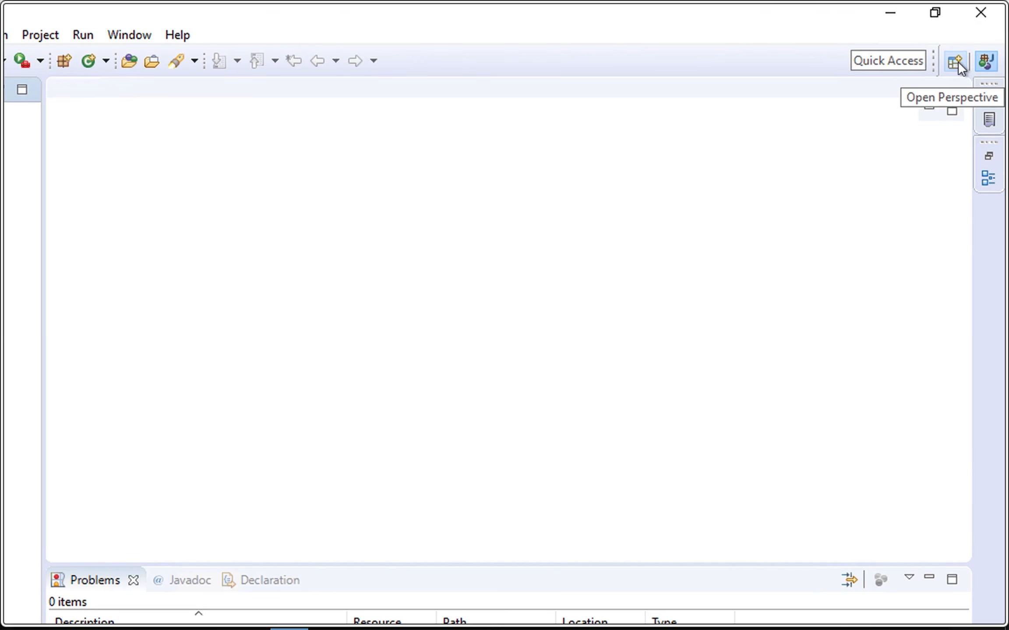
pyautogui.click(958, 64)
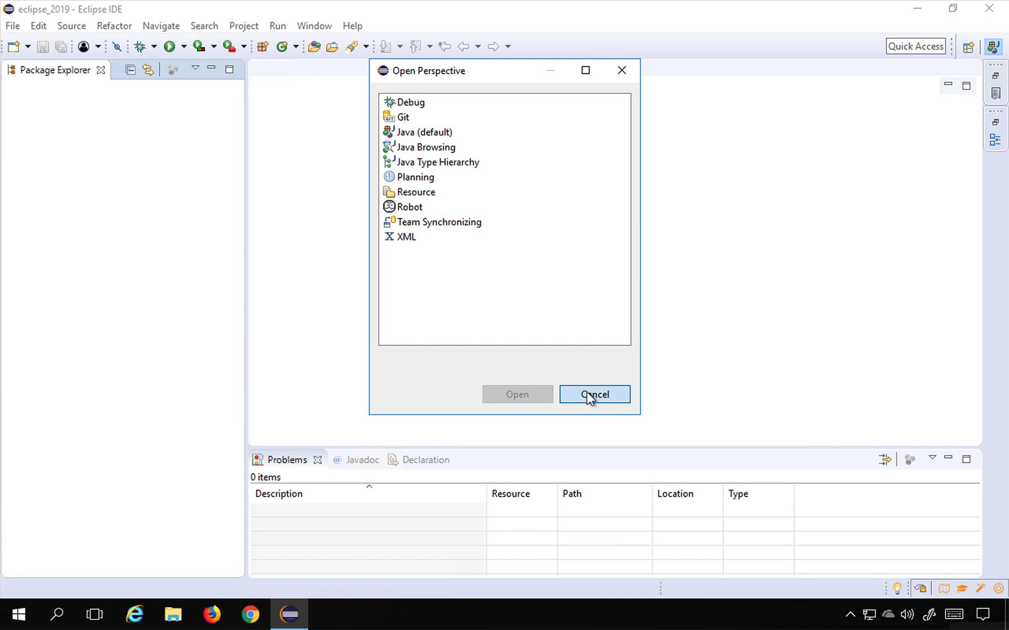
pyautogui.click(587, 393)
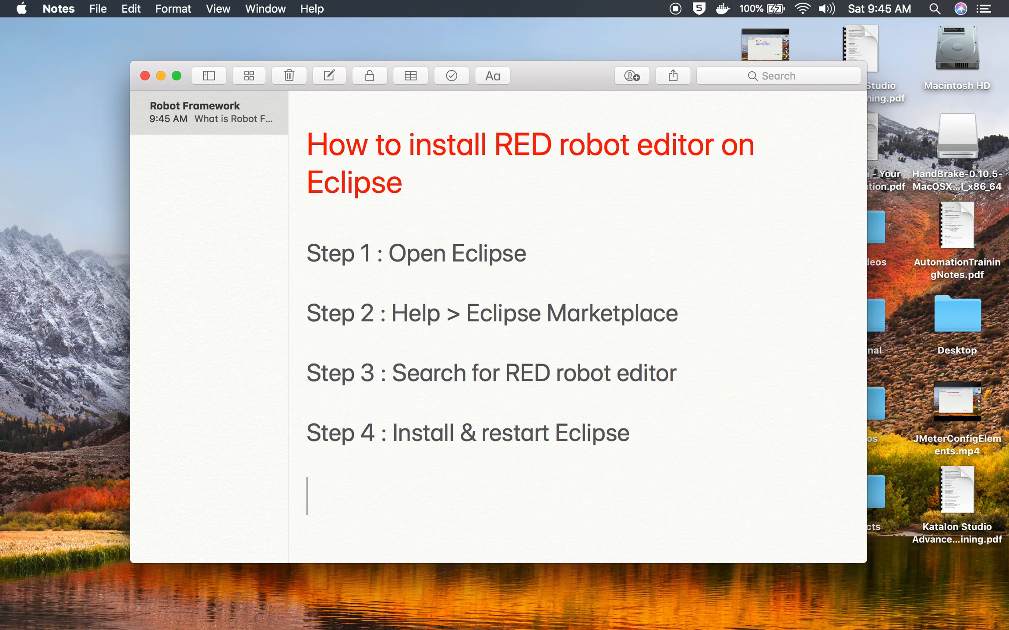
# Add an "Env Setup" heading below Step 4 in the note and color it blue.
pyautogui.write('Env Setup')
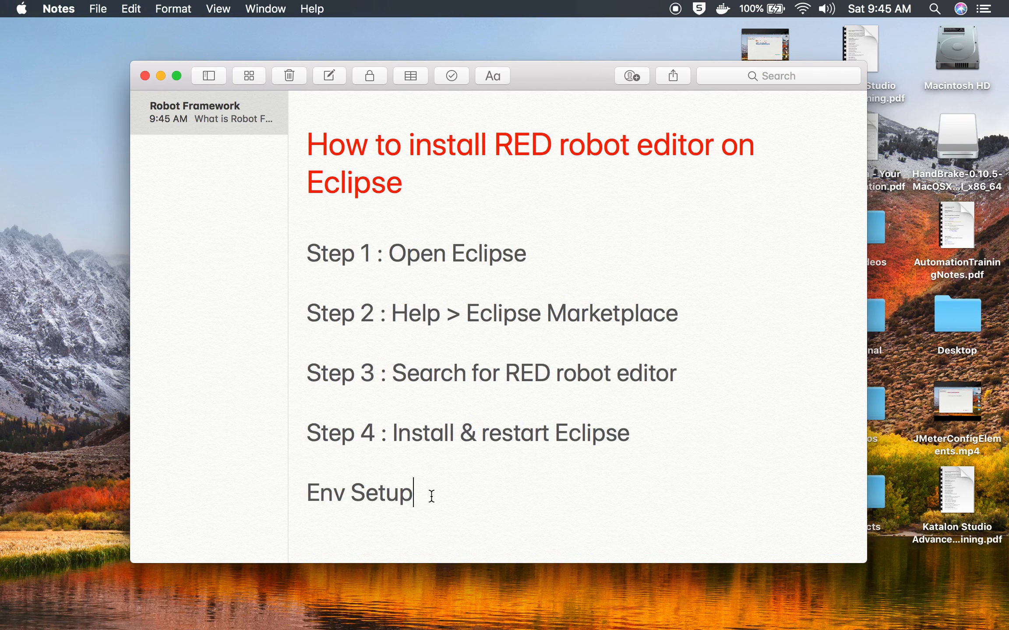
pyautogui.moveTo(431, 496); pyautogui.dragTo(199, 495)
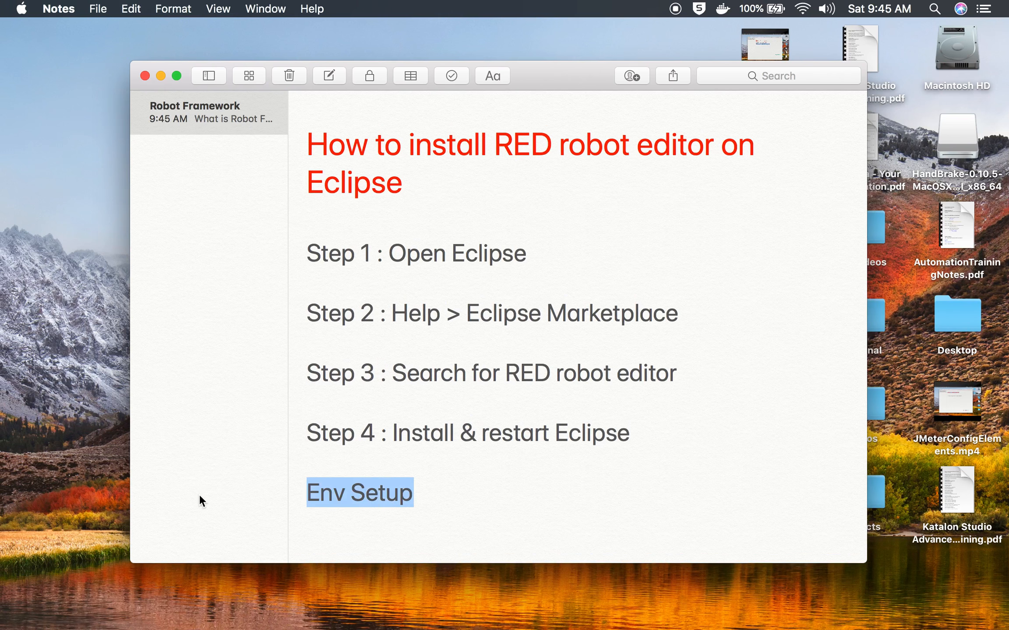
pyautogui.press('super+shift+c')
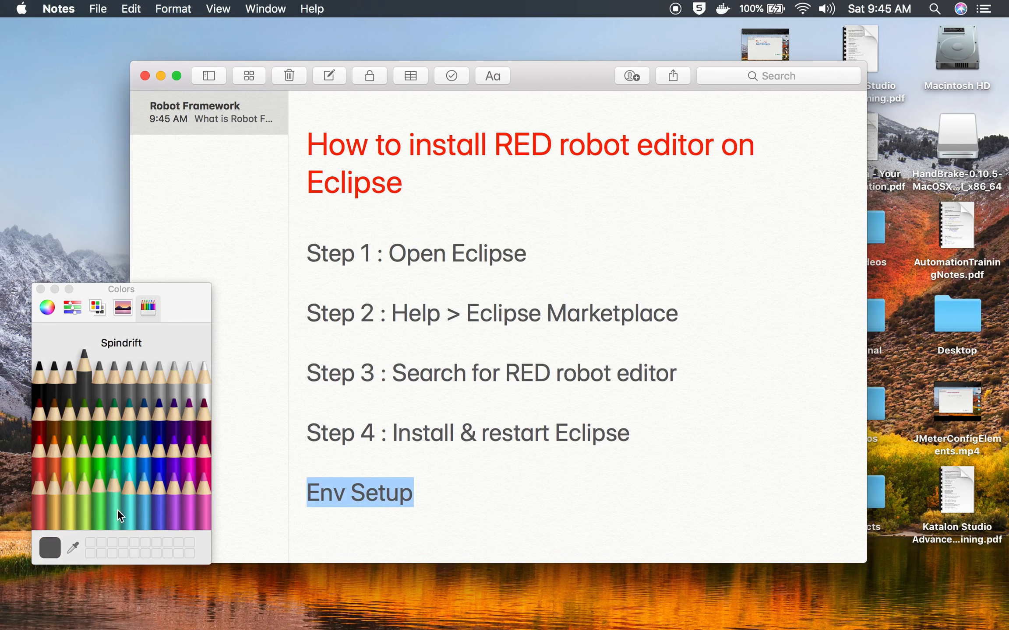
pyautogui.click(158, 452)
pyautogui.click(40, 290)
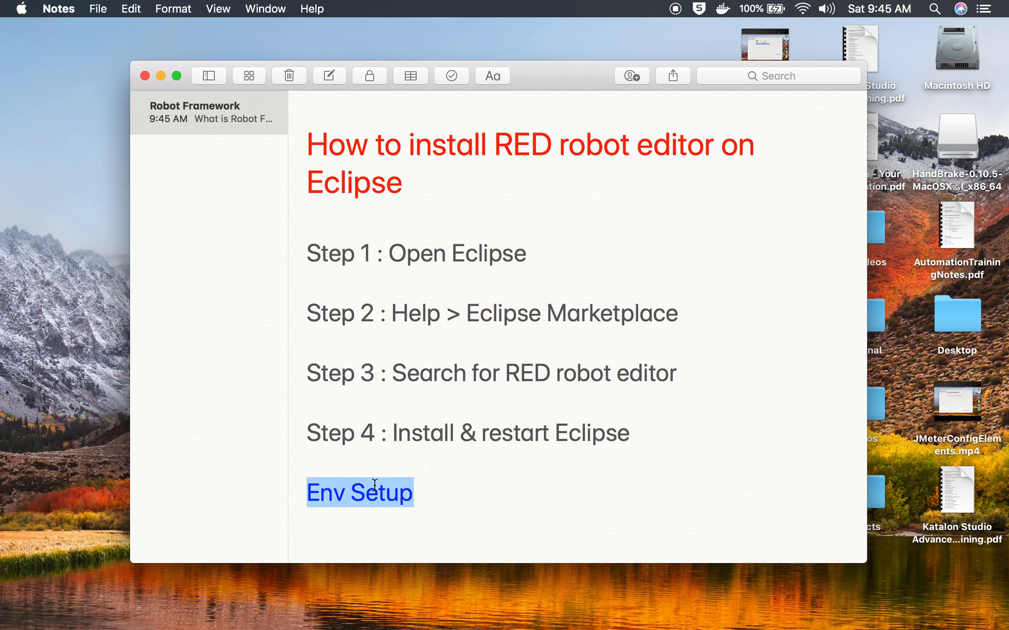
# Start a new line under the Env Setup heading using the grey body-text formatting copied from the Step 4 line.
pyautogui.scroll(-5, 374, 485)
pyautogui.click(429, 385)
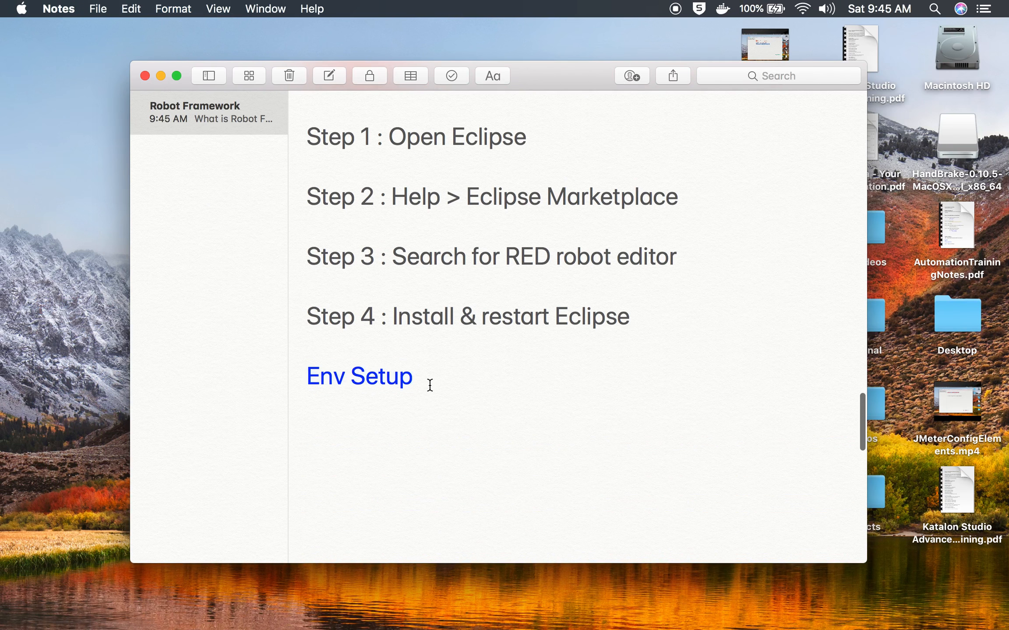
pyautogui.press('Return')
pyautogui.write('R')
pyautogui.moveTo(618, 317); pyautogui.dragTo(629, 317)
pyautogui.click(352, 434)
pyautogui.moveTo(352, 435); pyautogui.dragTo(264, 439)
pyautogui.press('super+v')
pyautogui.write('R')
pyautogui.press('BackSpace')
pyautogui.press('Right')
# Write "RED requires python interpreter with robot framework installed on your system" under the Env Setup heading.
pyautogui.write('ED R')
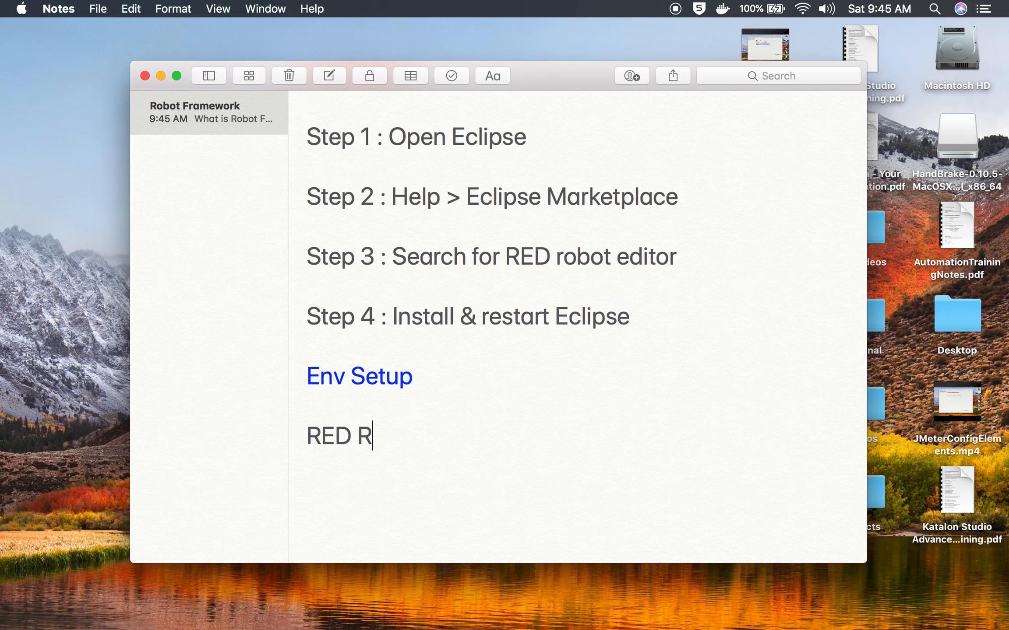
pyautogui.press('BackSpace')
pyautogui.write('require')
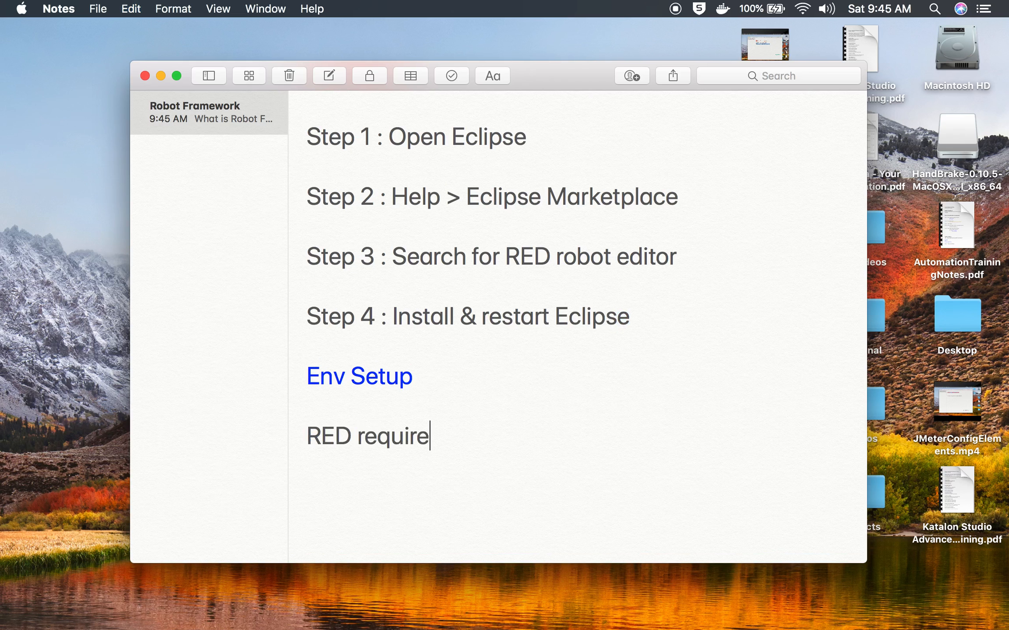
pyautogui.write('s python int')
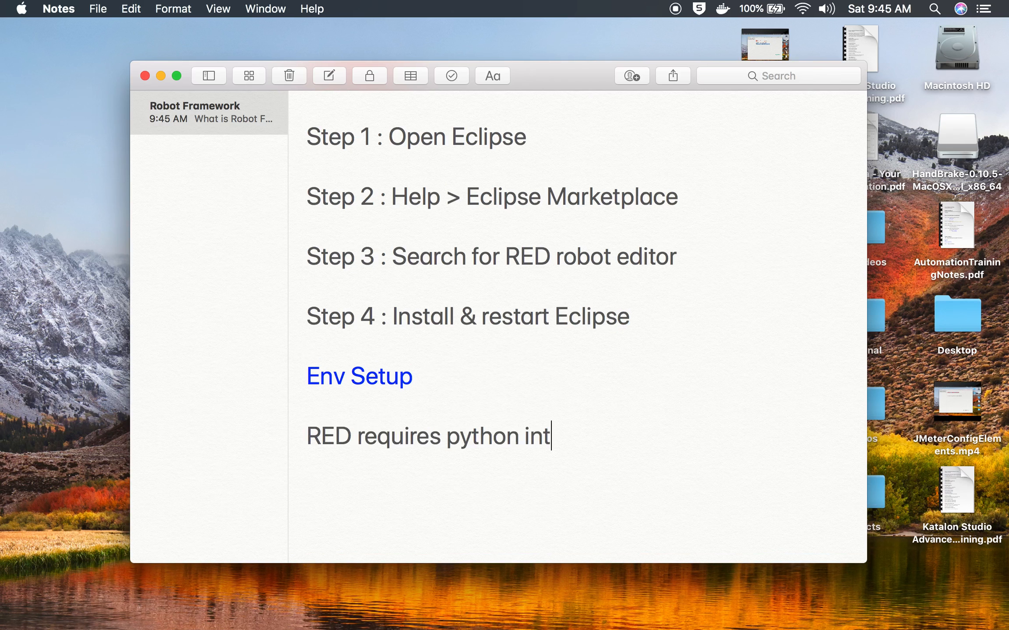
pyautogui.write('erprete')
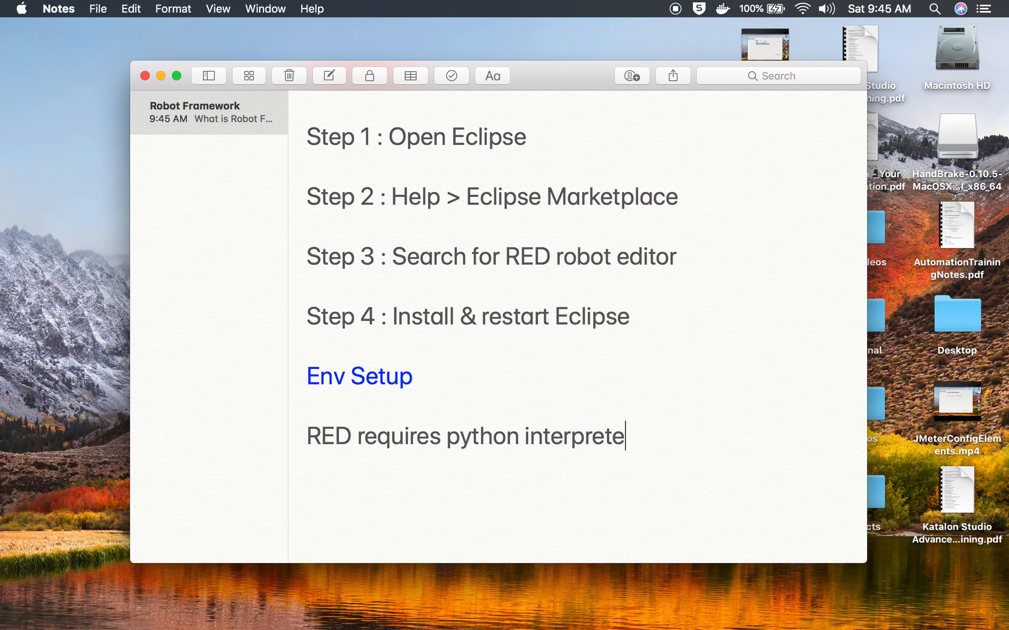
pyautogui.write('r with robot')
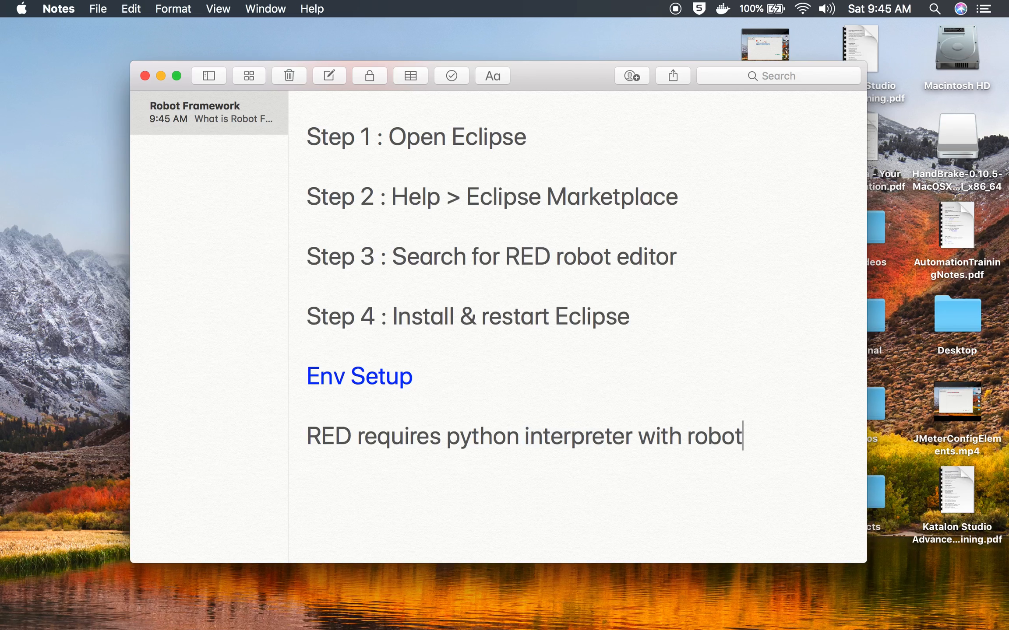
pyautogui.write(' framework')
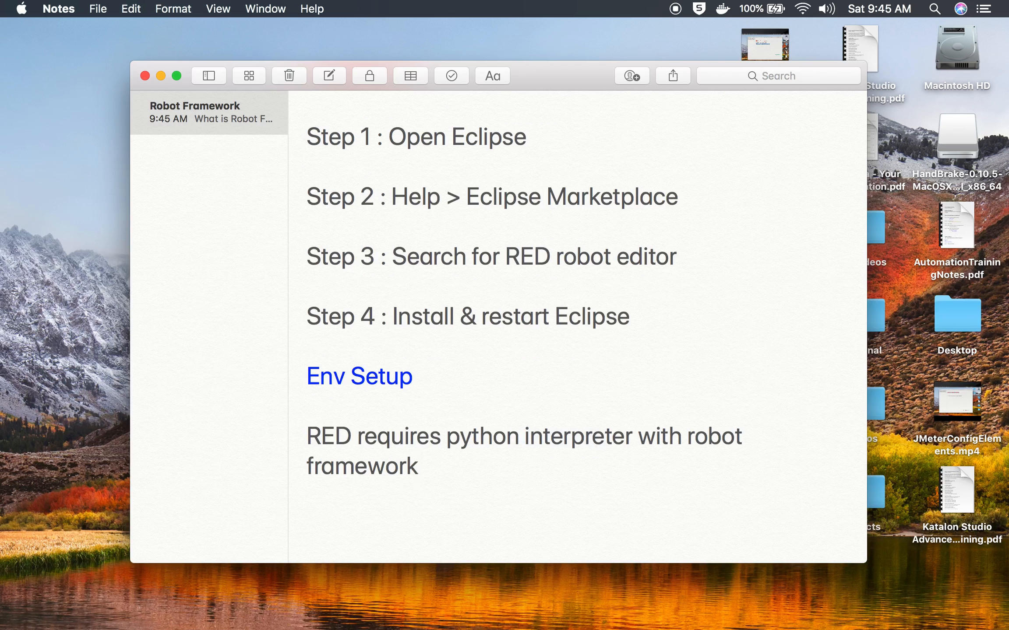
pyautogui.press('BackSpace')
pyautogui.press('BackSpace')
pyautogui.write('rk installed on your system')
pyautogui.press('Return')
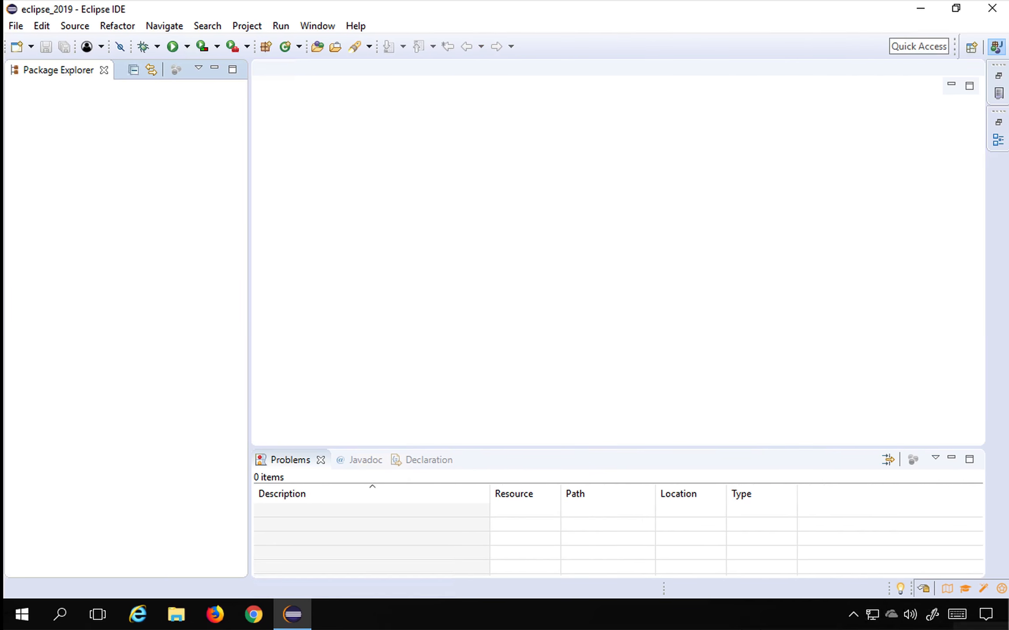
# Open a Command Prompt on the Windows machine and check the Python version with python --version.
pyautogui.press('super')
pyautogui.write('cmd')
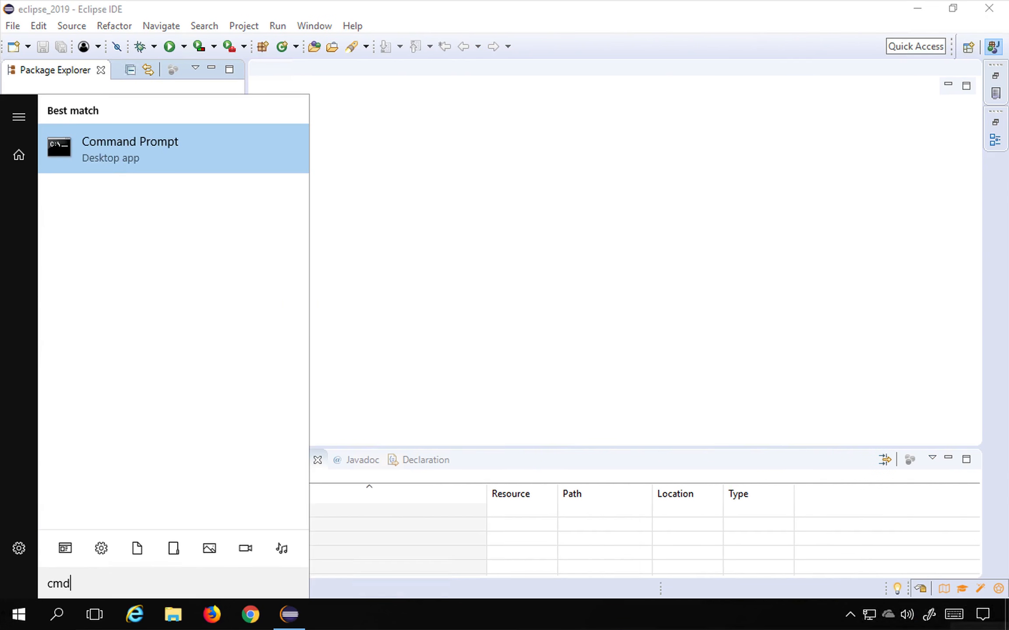
pyautogui.press('Return')
pyautogui.write('python ')
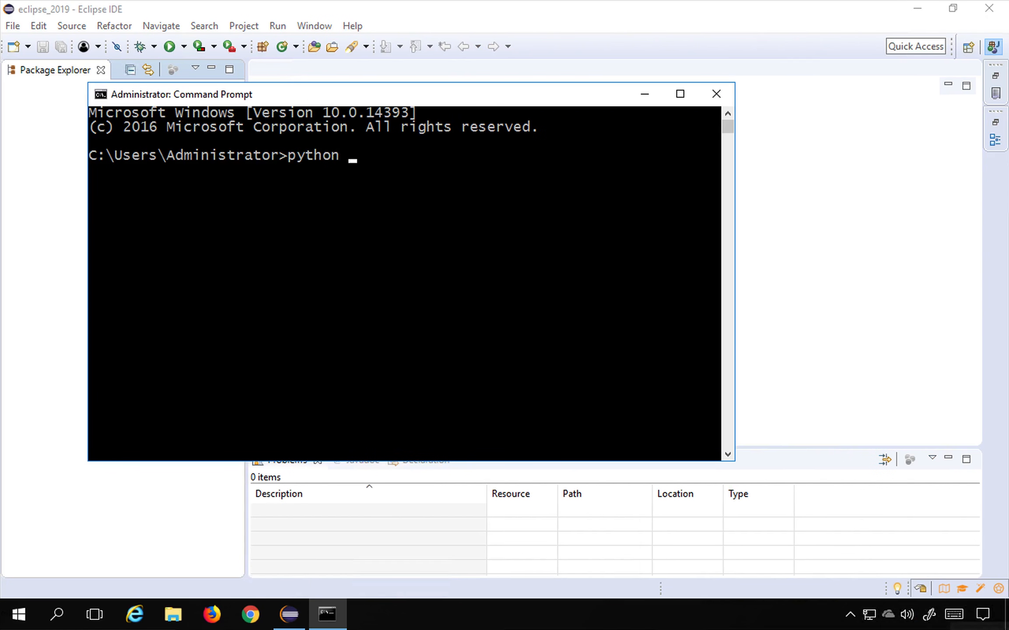
pyautogui.write('--version')
pyautogui.press('Return')
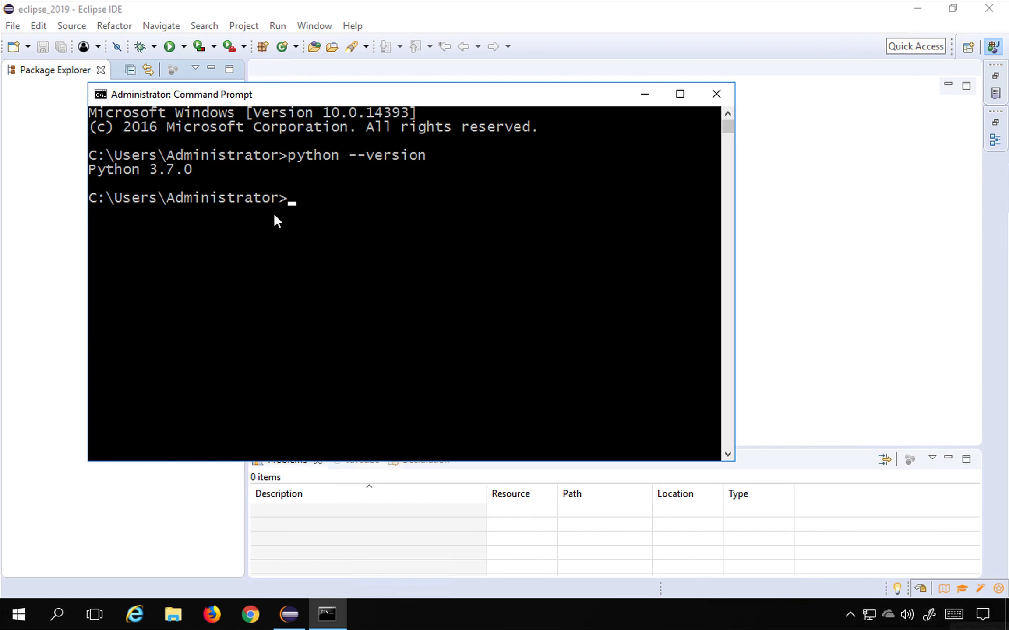
# Check the Robot Framework version with robot --version and list the installed packages with pip list.
pyautogui.write('robot --version')
pyautogui.press('Return')
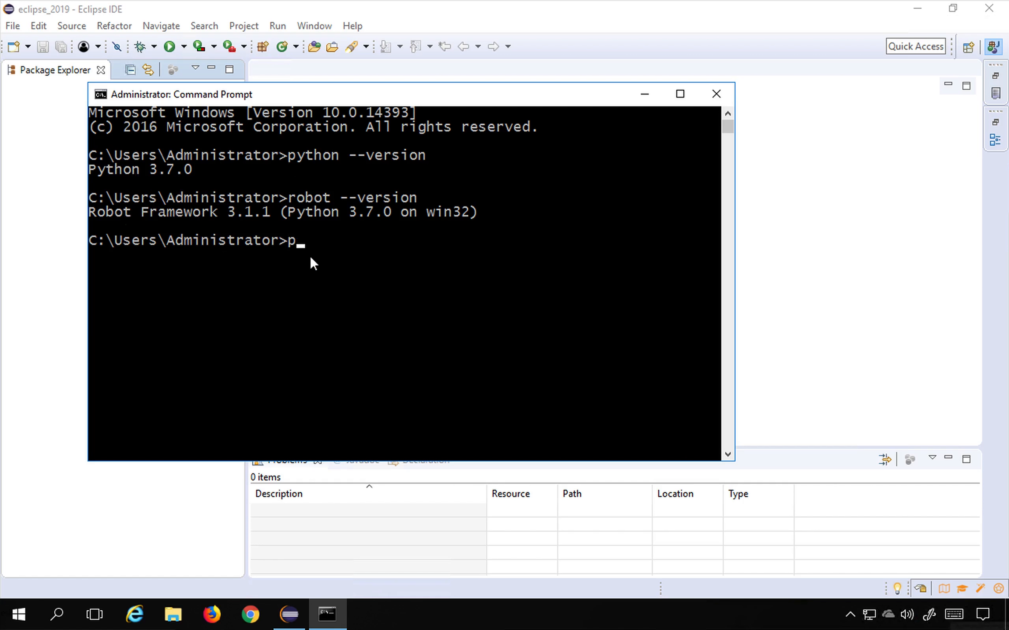
pyautogui.write('list')
pyautogui.press('Return')
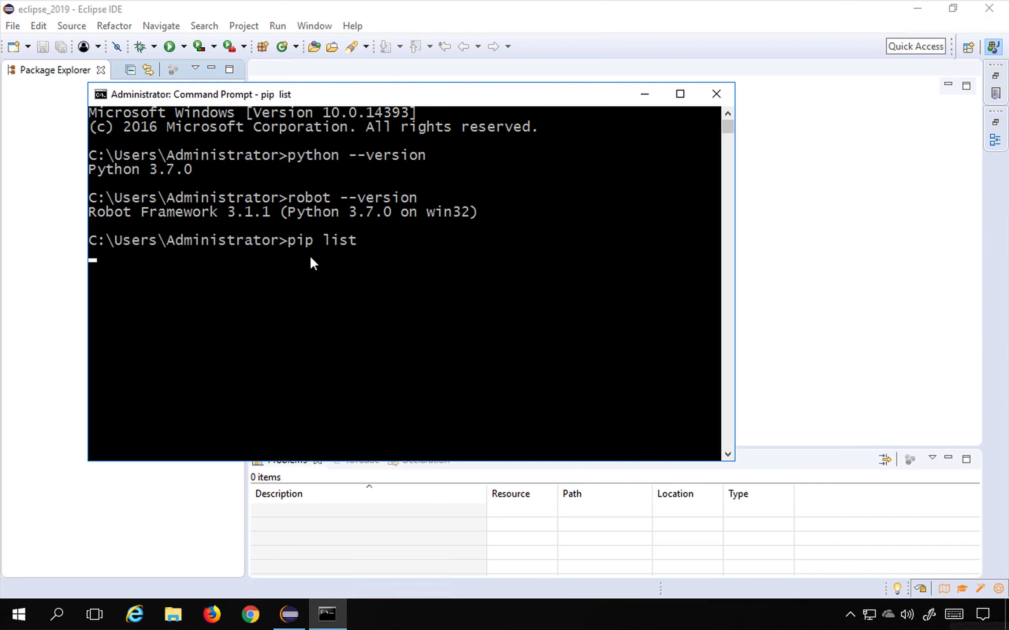
pyautogui.moveTo(95, 352); pyautogui.dragTo(353, 355)
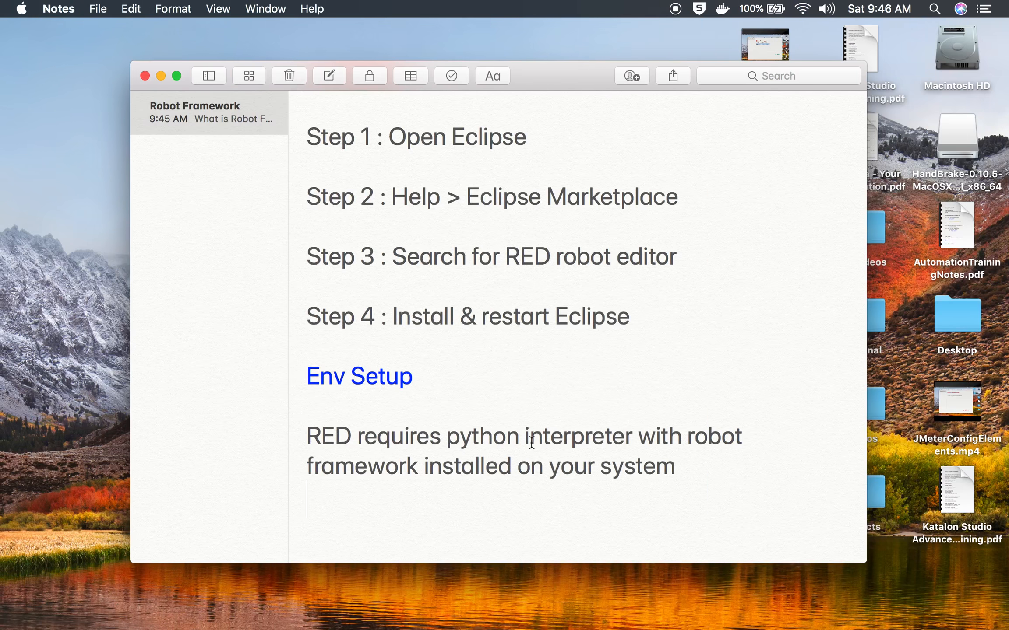
# Return to the note and add "python --version" below the requirement sentence, in the blue of the Env Setup heading.
pyautogui.scroll(-3, 450, 434)
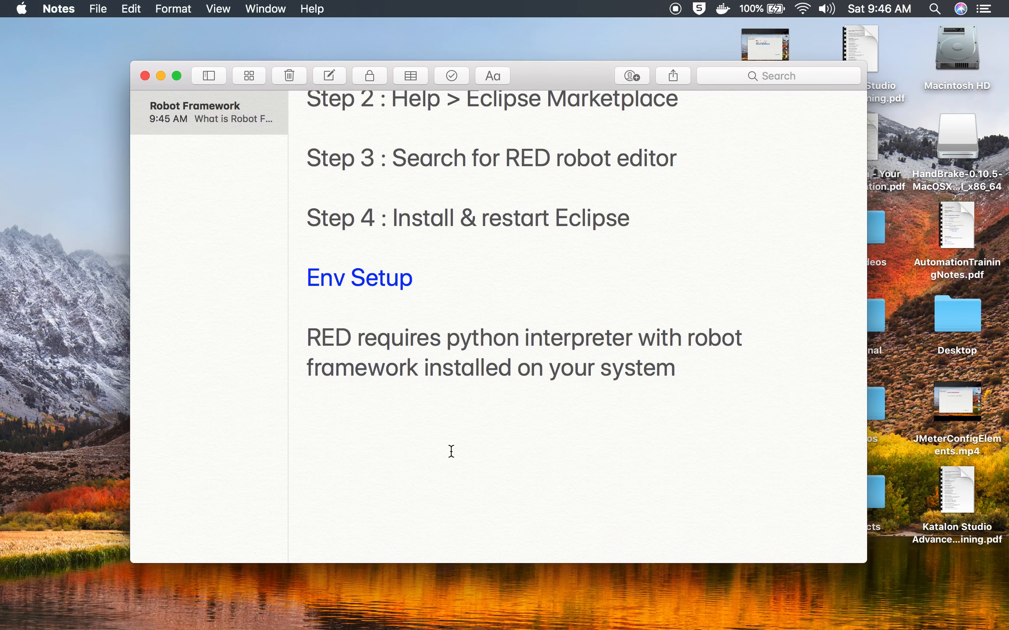
pyautogui.moveTo(414, 277); pyautogui.dragTo(399, 278)
pyautogui.click(365, 407)
pyautogui.press('cmd+v')
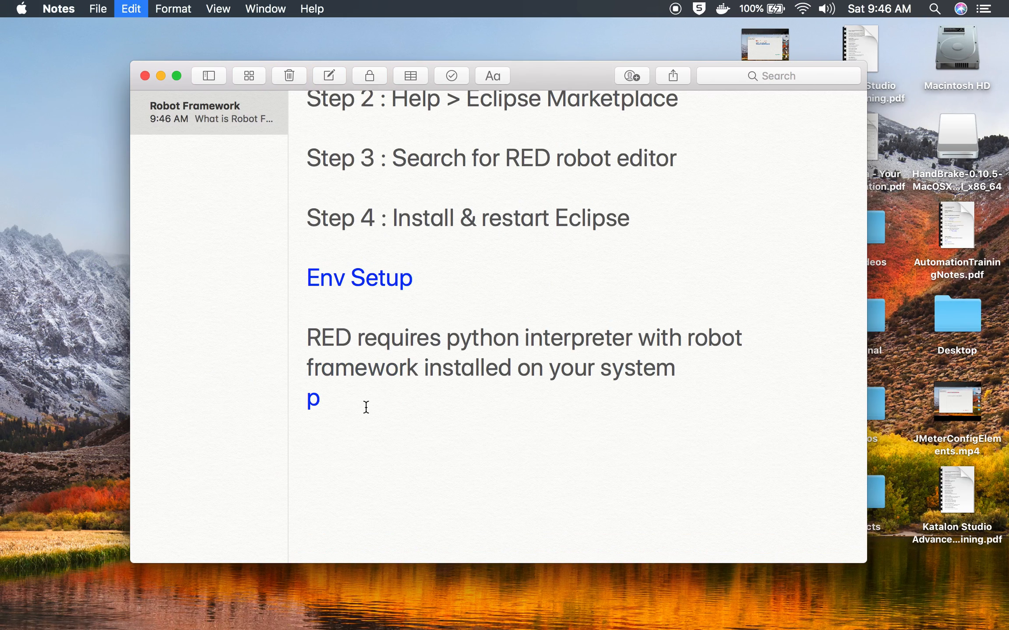
pyautogui.write('ip')
pyautogui.press('BackSpace')
pyautogui.press('BackSpace')
pyautogui.write('ython --v')
pyautogui.press('BackSpace')
pyautogui.press('BackSpace')
pyautogui.write('--version')
pyautogui.press('Return')
# Add "robot --version" in lowercase on the line below the Python version command.
pyautogui.write('robot --')
pyautogui.press('BackSpace')
pyautogui.write('--version')
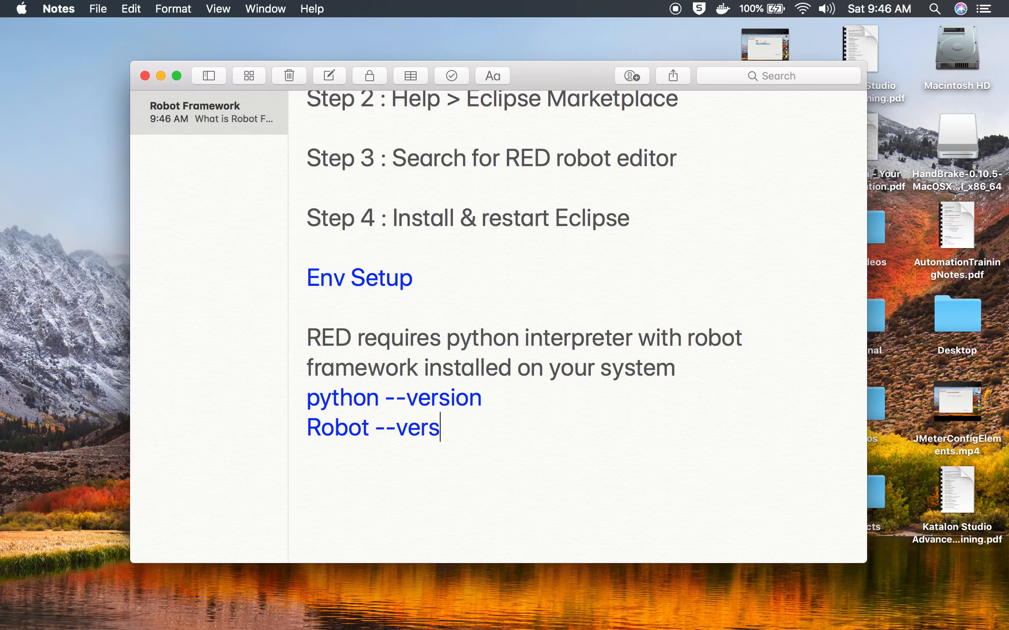
pyautogui.click(318, 427)
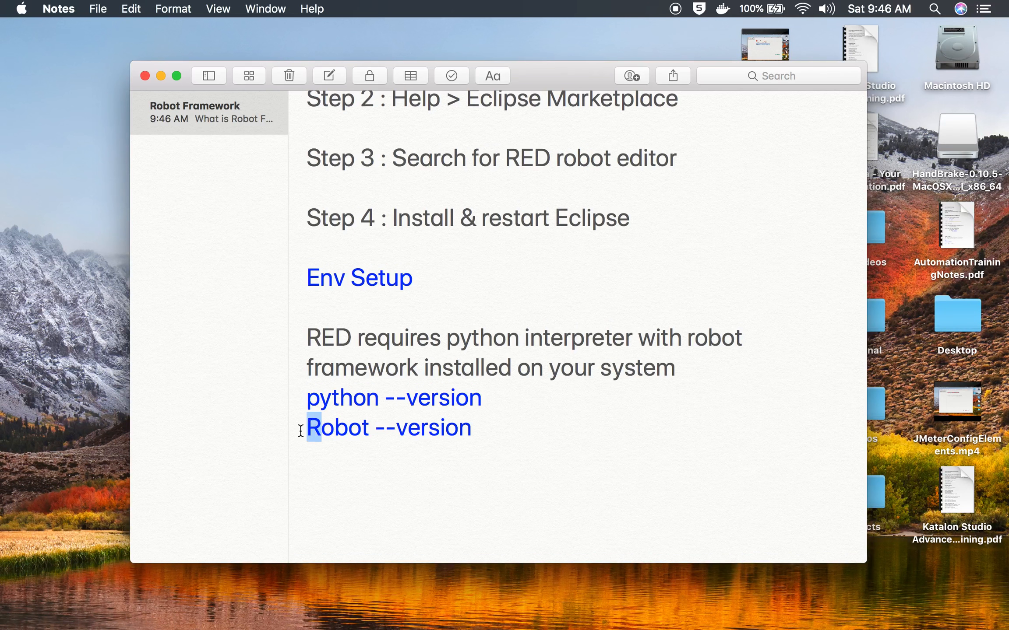
pyautogui.press('BackSpace')
pyautogui.write('r')
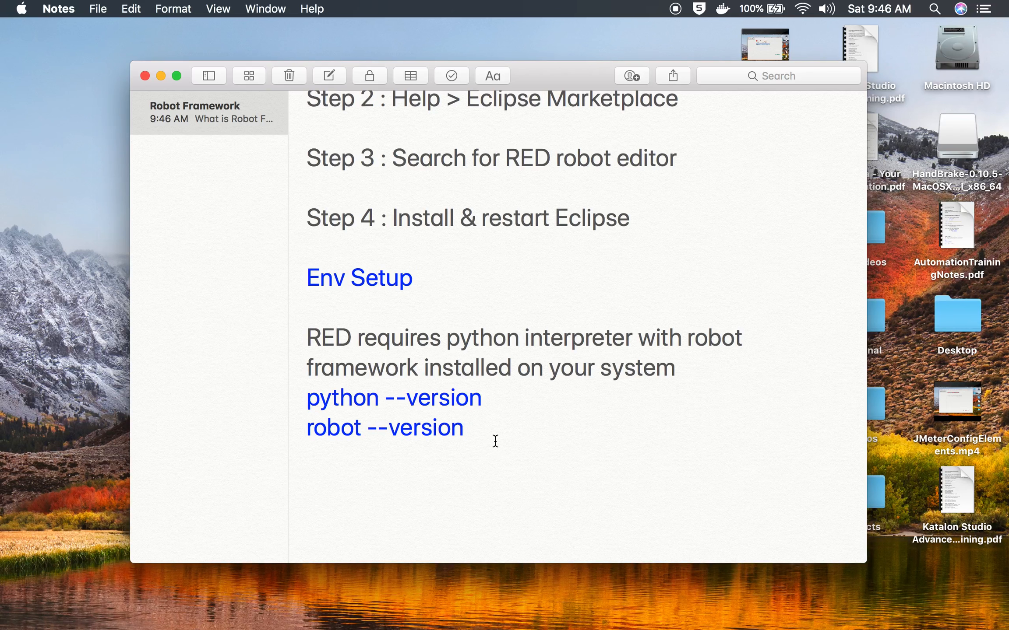
# Leave a blank line below the commands and add the path "Eclipse > Windows > Preferences".
pyautogui.press('Return')
pyautogui.write('Ecl')
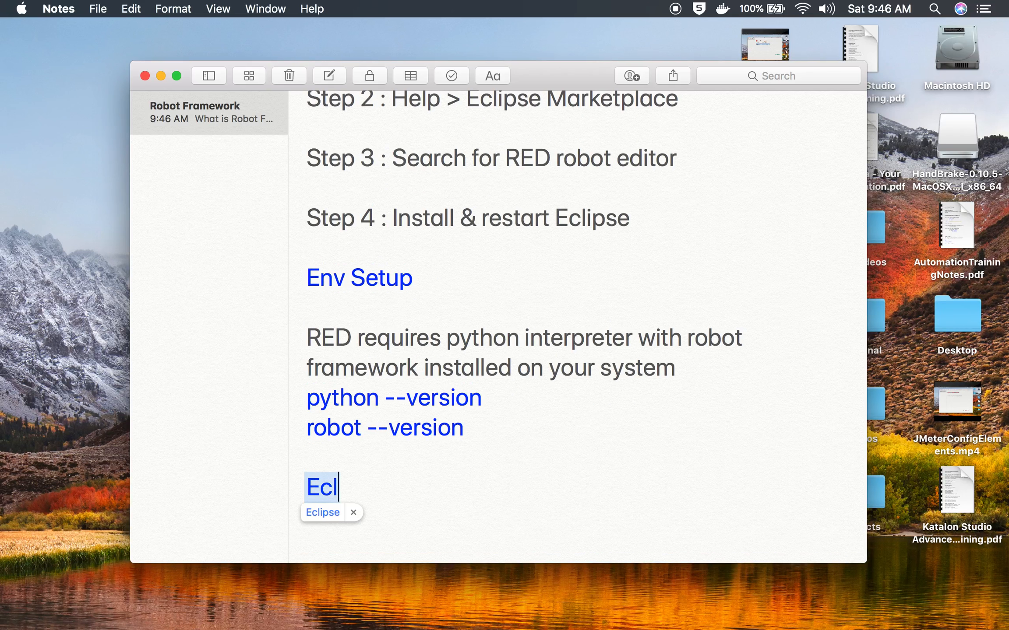
pyautogui.write('ipse > ')
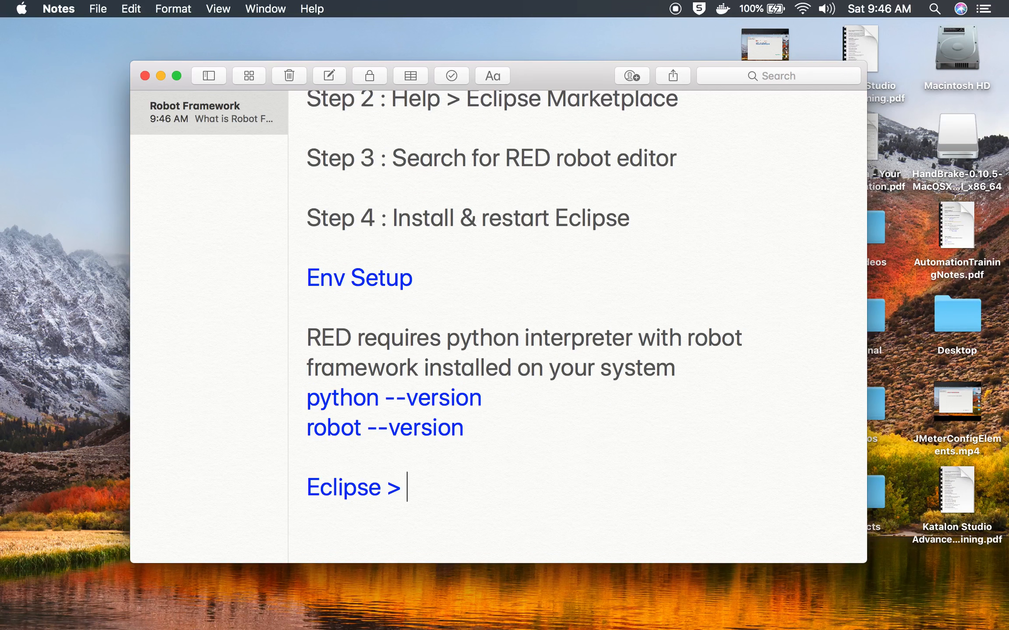
pyautogui.write('Windows ')
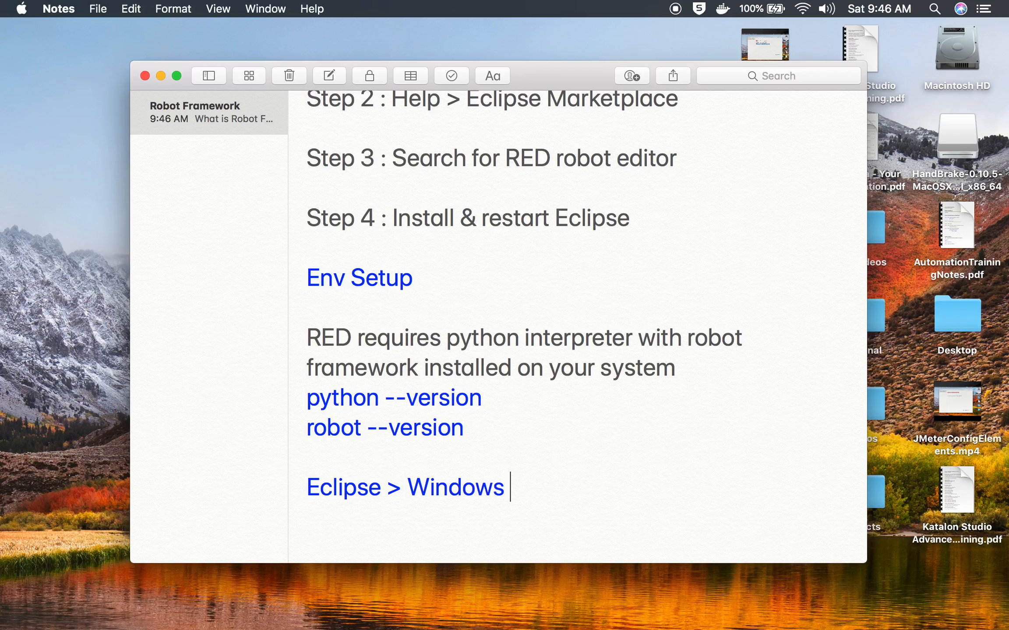
pyautogui.write('> Prese')
pyautogui.press('BackSpace')
pyautogui.press('BackSpace')
pyautogui.write('ferences')
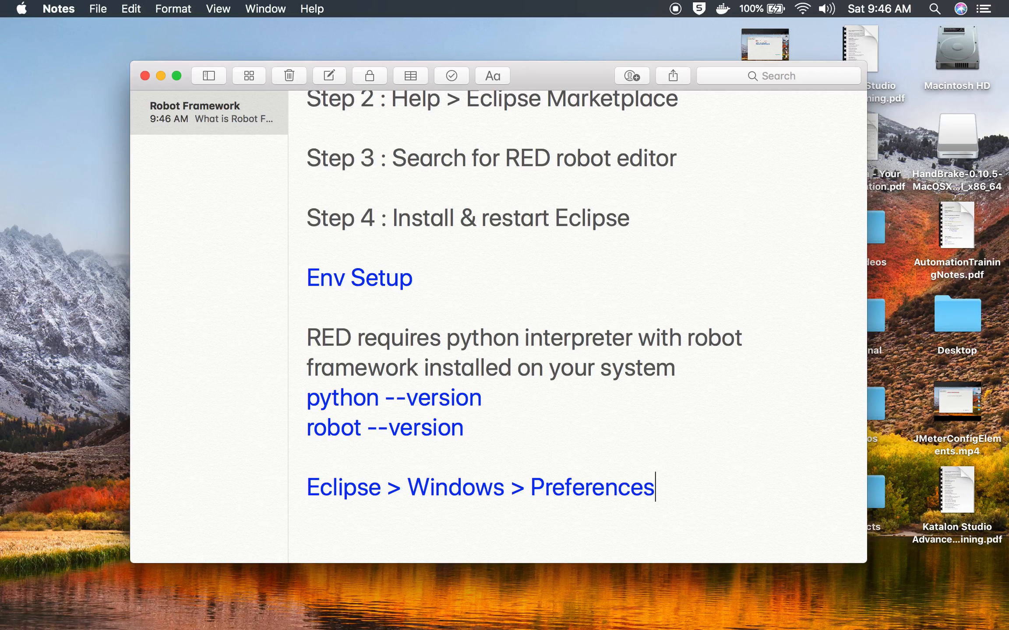
# Extend the Preferences path in the note with "> RF > Installed FWs".
pyautogui.write(' > ')
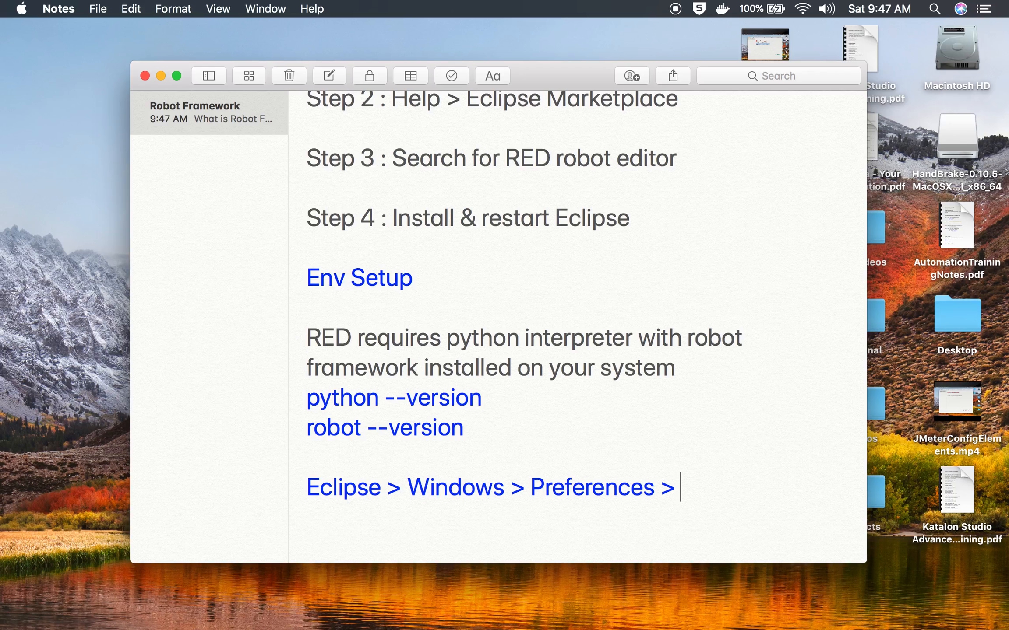
pyautogui.write('RF')
pyautogui.scroll(-2, 527, 453)
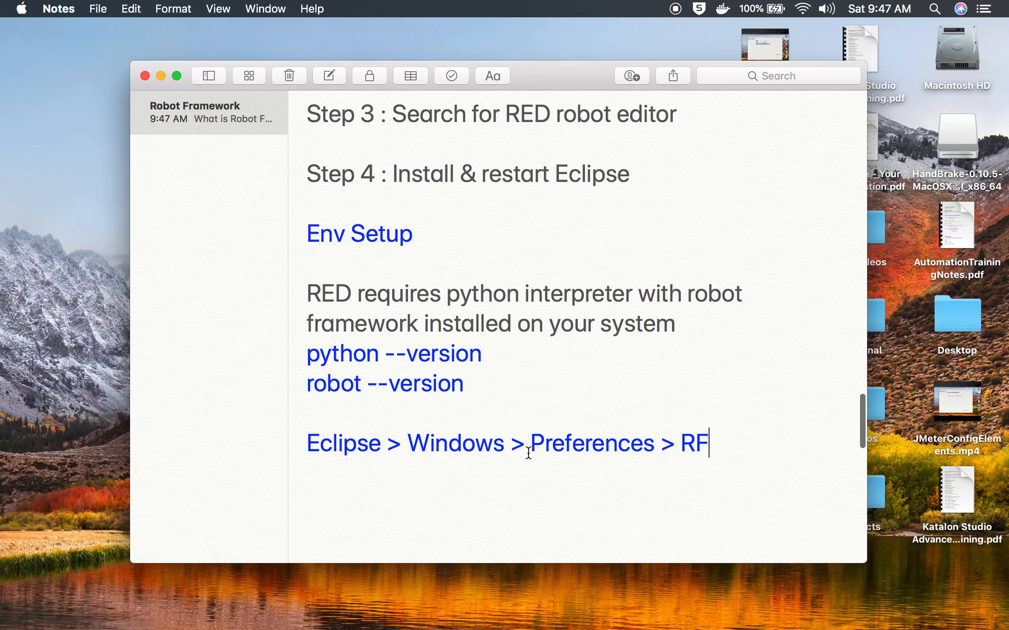
pyautogui.write('> INsta')
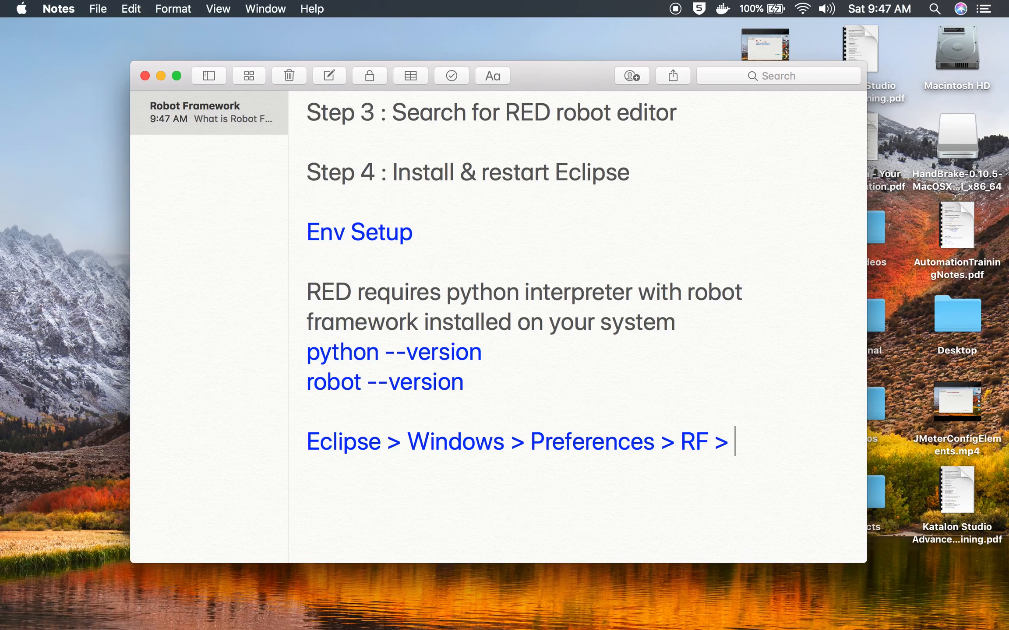
pyautogui.press('BackSpace')
pyautogui.press('BackSpace')
pyautogui.press('BackSpace')
pyautogui.press('BackSpace')
pyautogui.write('nstalled FWs')
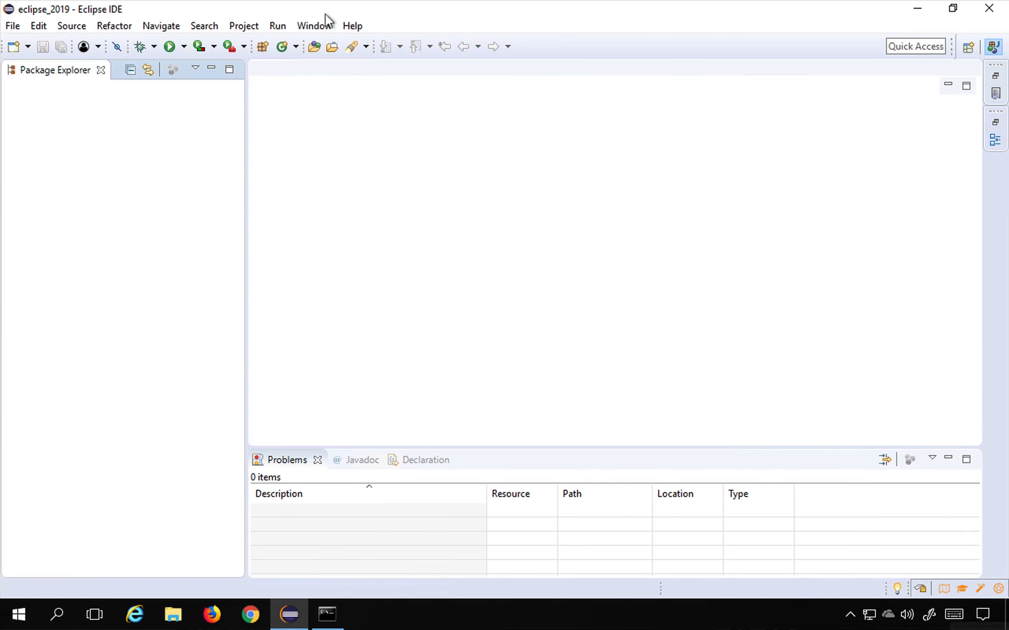
# Switch to Eclipse and open its Preferences dialog.
pyautogui.click(308, 25)
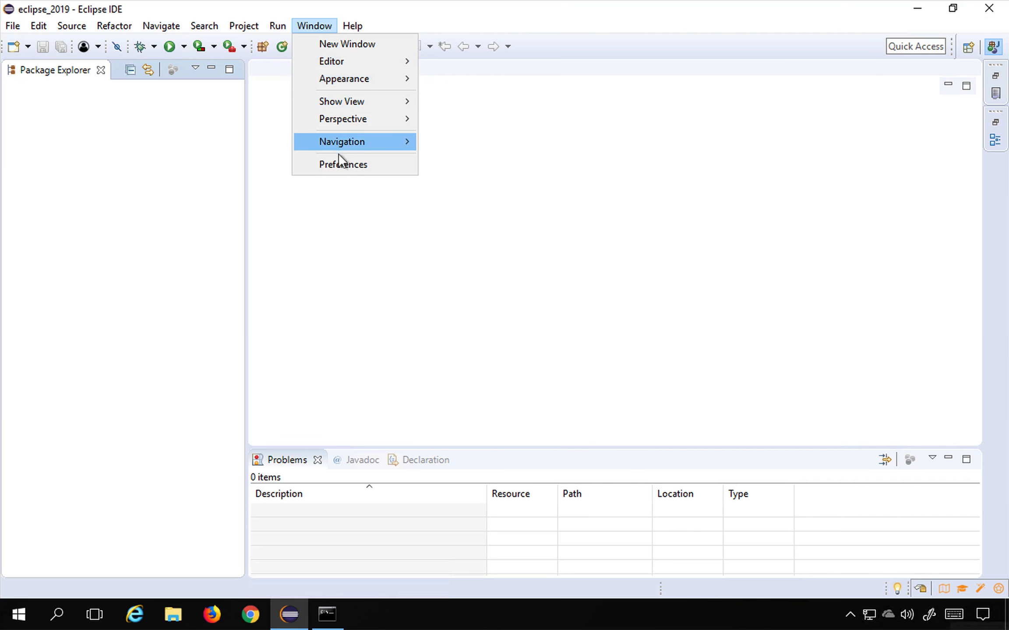
pyautogui.click(338, 167)
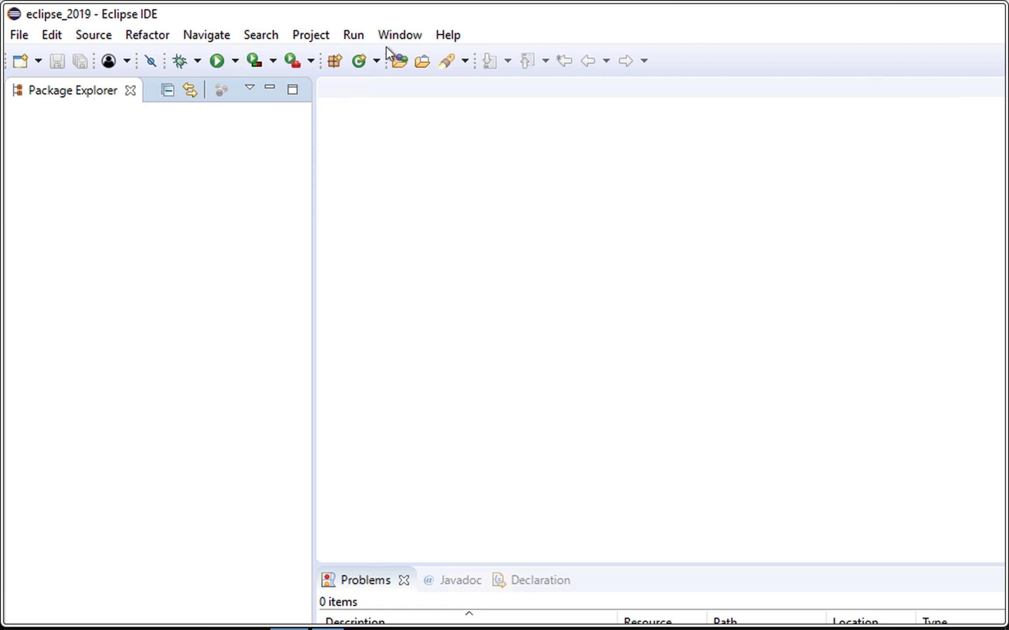
pyautogui.click(389, 31)
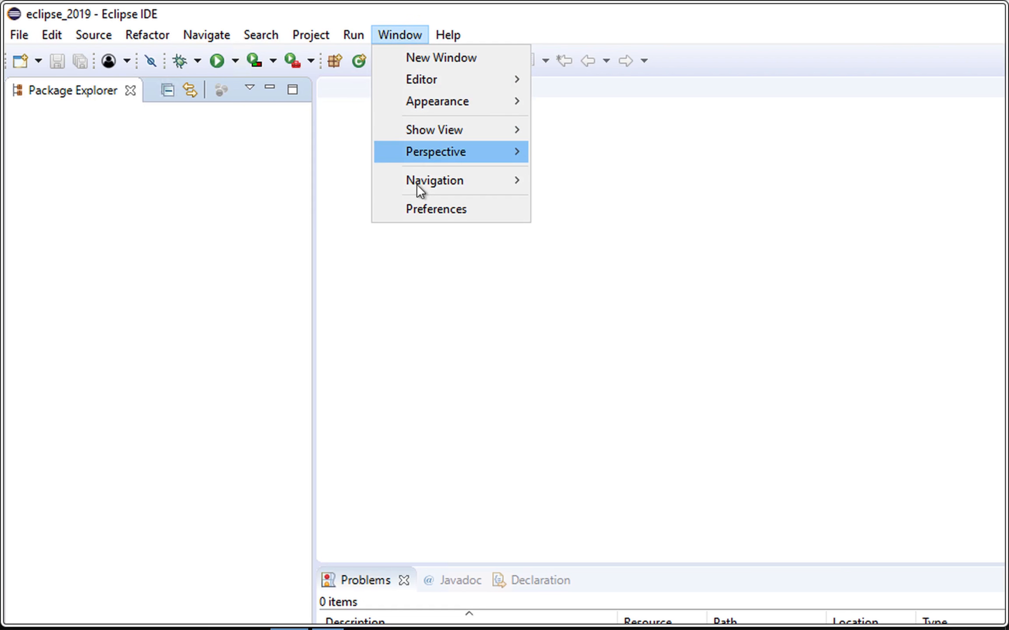
pyautogui.click(413, 215)
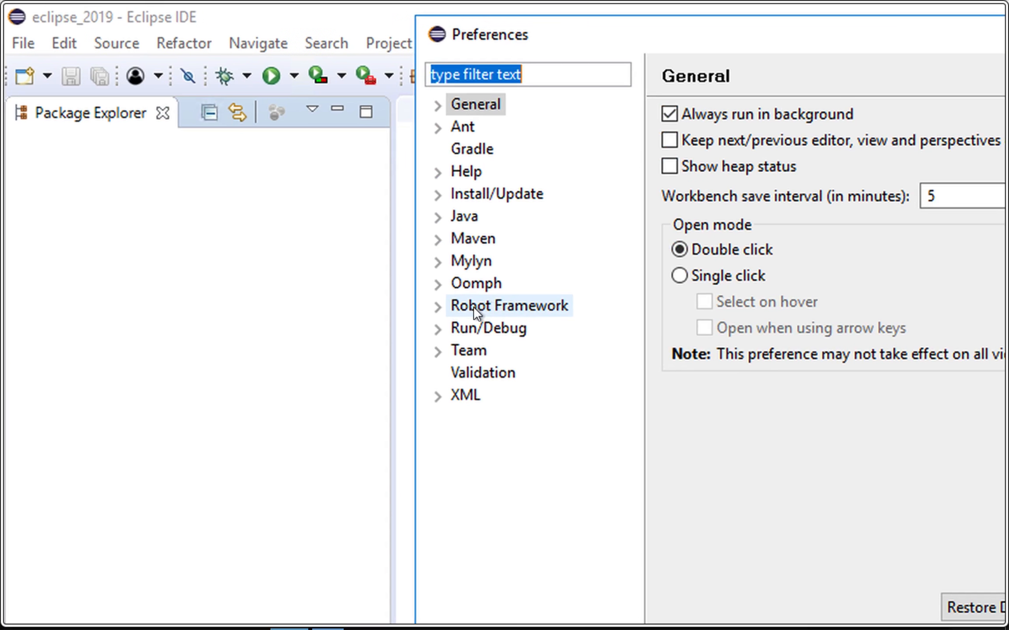
# Open the Installed frameworks page under Robot Framework in Preferences and check the registered environment's name and path.
pyautogui.click(437, 308)
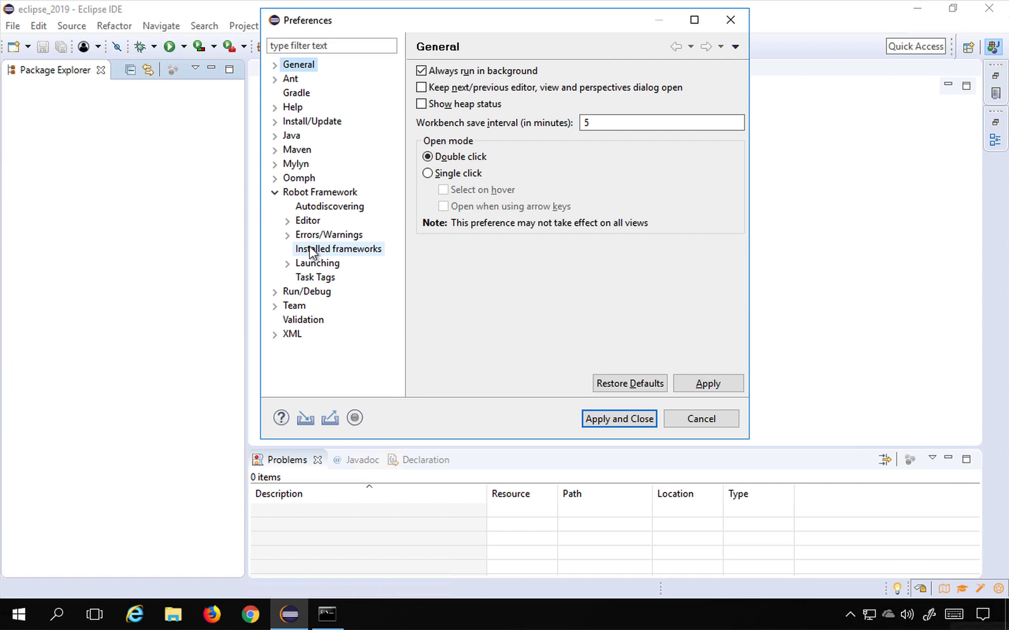
pyautogui.click(493, 316)
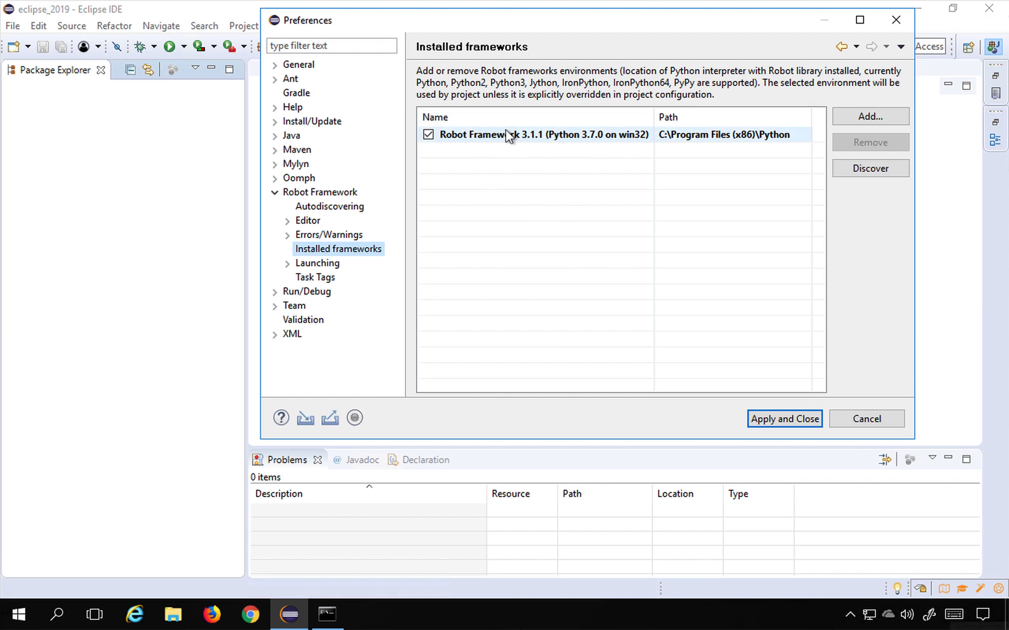
pyautogui.moveTo(637, 137)
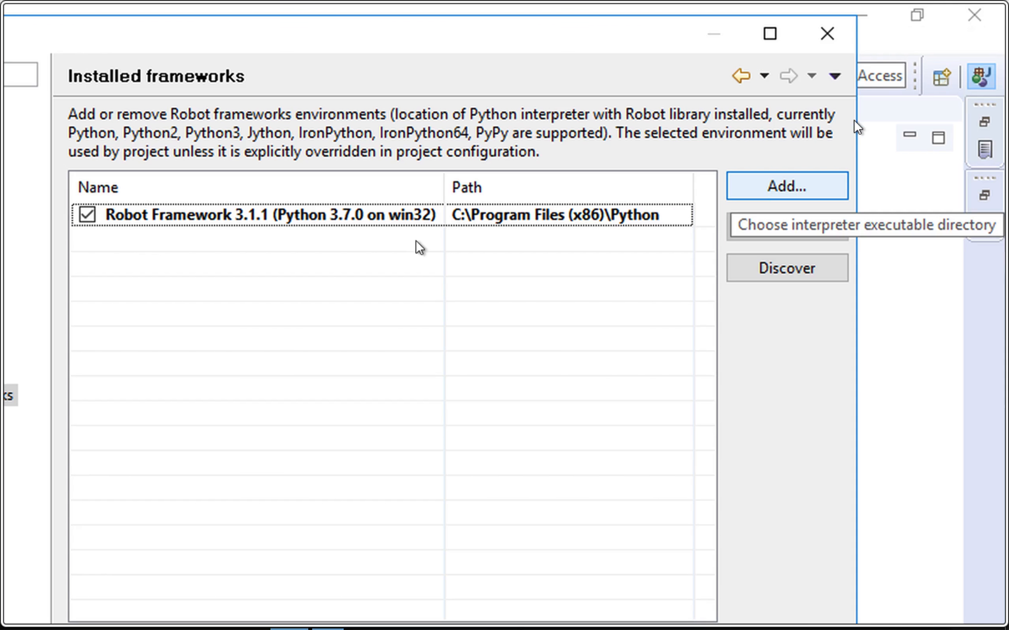
# Start adding a Robot Framework environment, browse to the Python folder in C:\Program Files (x86), and cancel the folder selection.
pyautogui.click(762, 190)
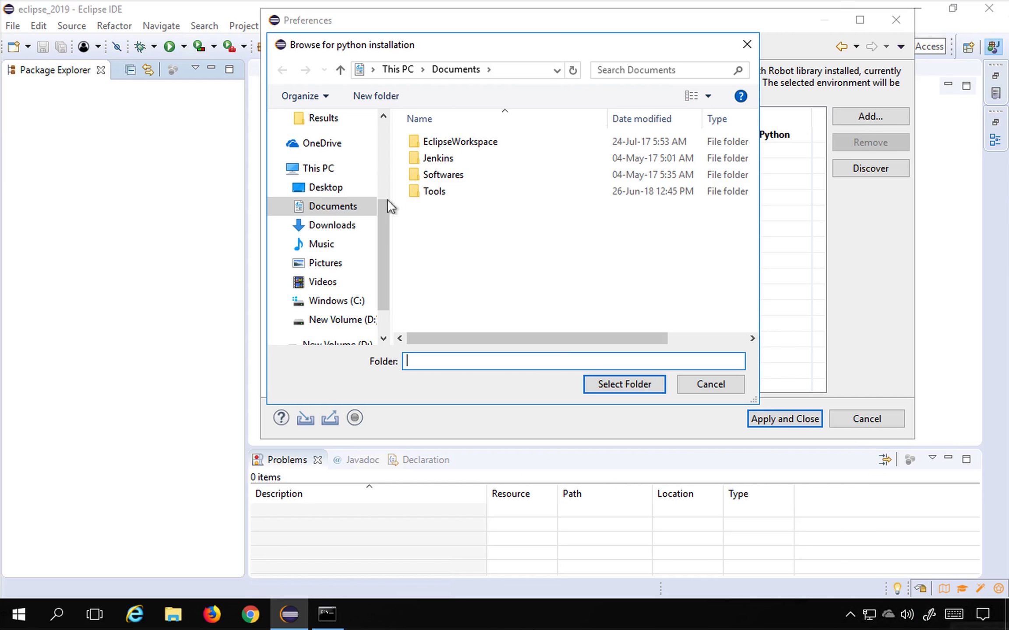
pyautogui.click(334, 306)
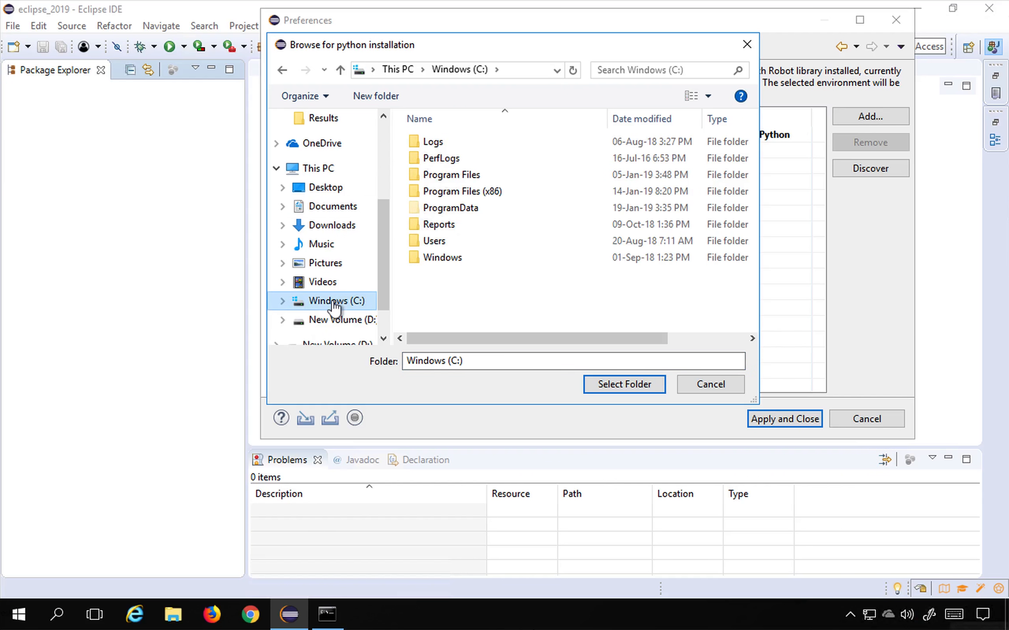
pyautogui.doubleClick(437, 190)
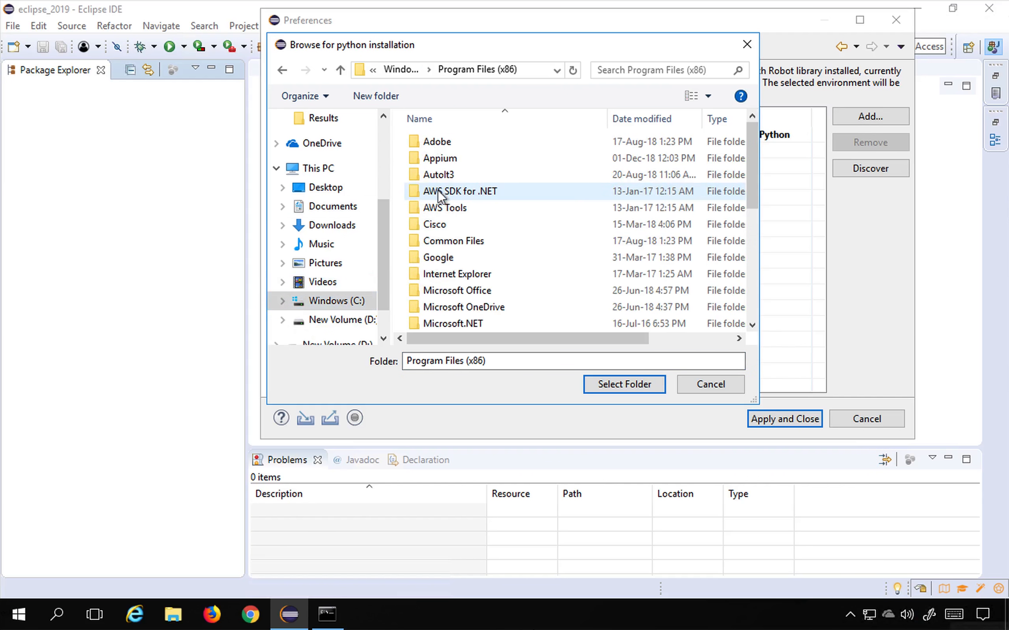
pyautogui.click(437, 179)
pyautogui.press('p')
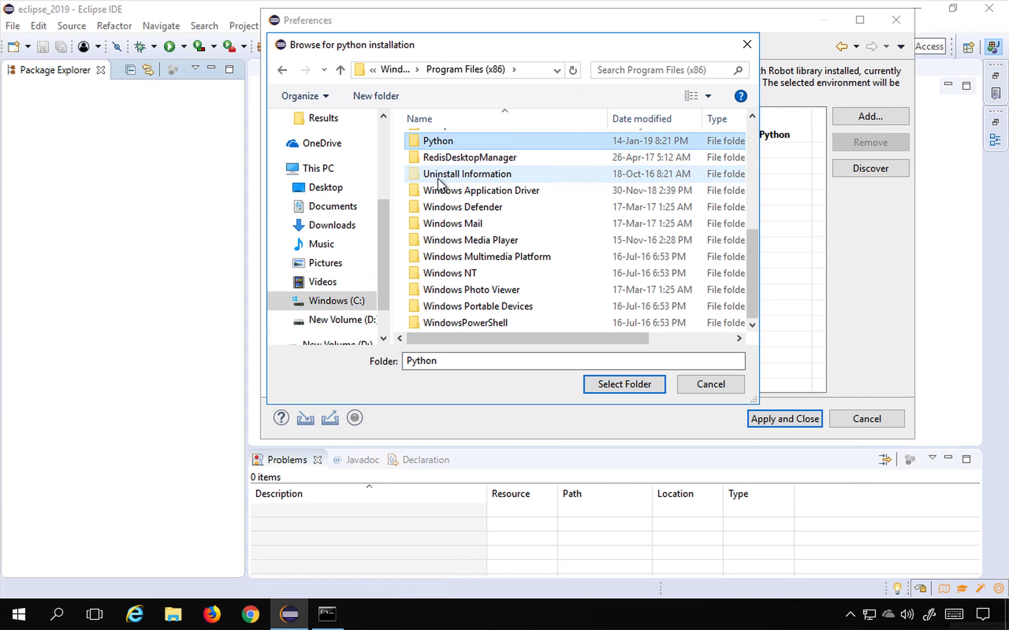
pyautogui.doubleClick(439, 143)
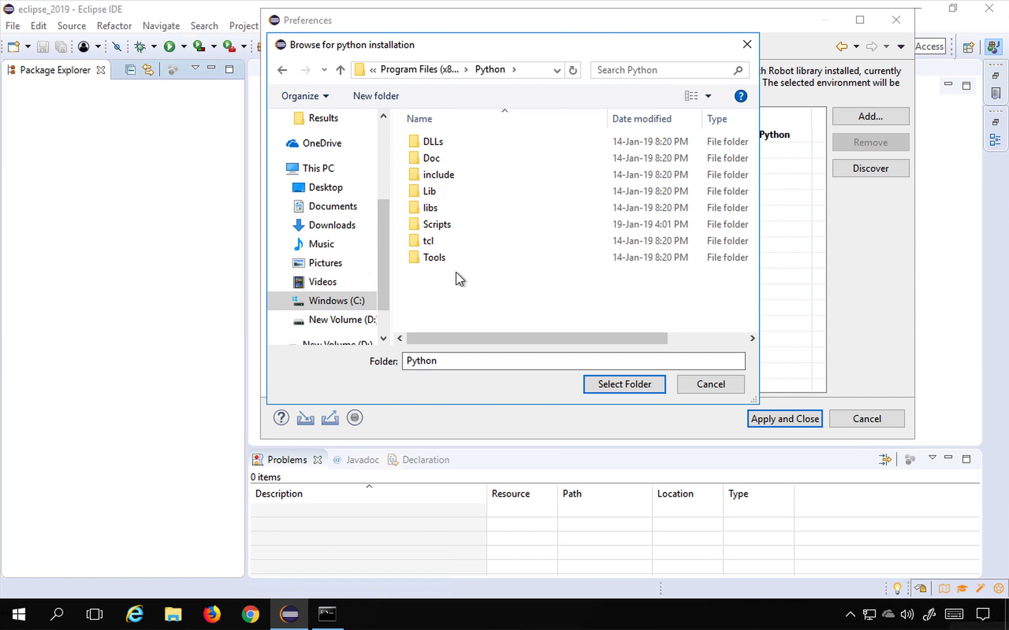
pyautogui.click(696, 379)
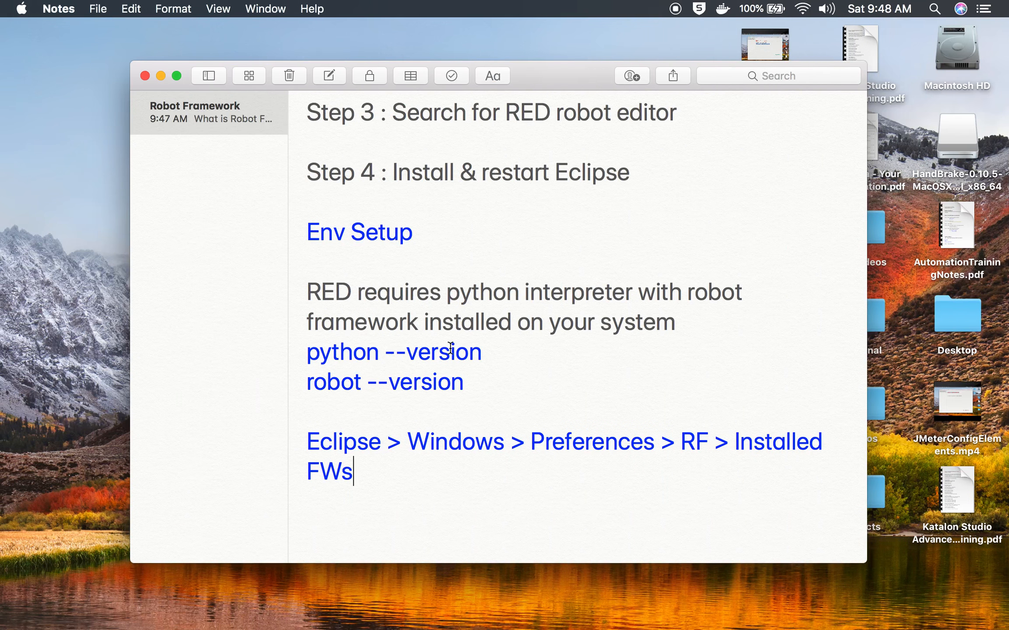
# Review the note's installation steps from the heading "How to install RED robot editor on Eclipse".
pyautogui.scroll(2, 400, 348)
pyautogui.scroll(4, 450, 348)
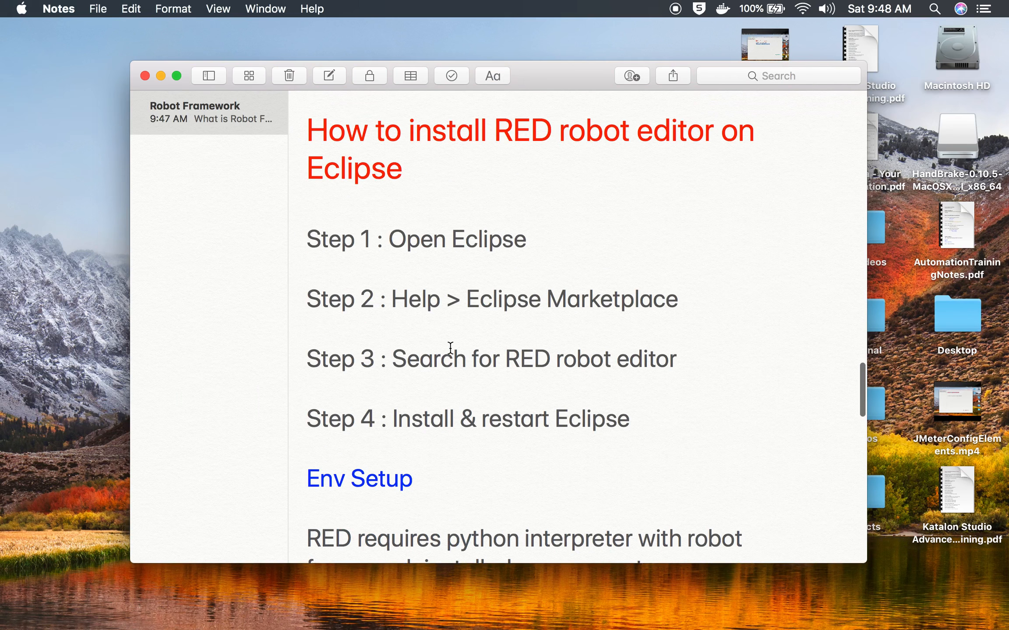
pyautogui.scroll(2, 450, 348)
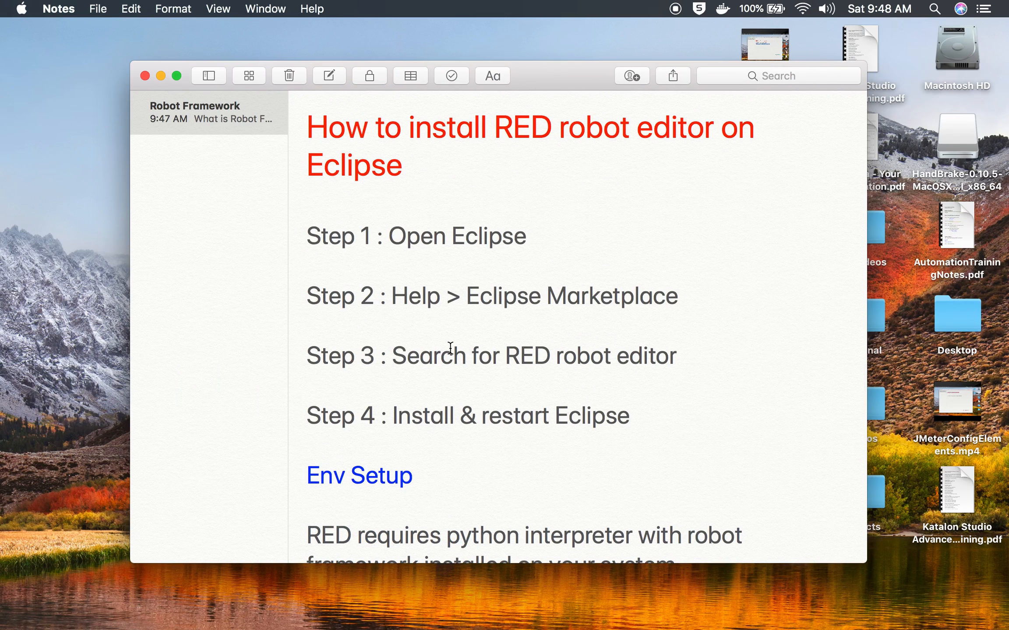